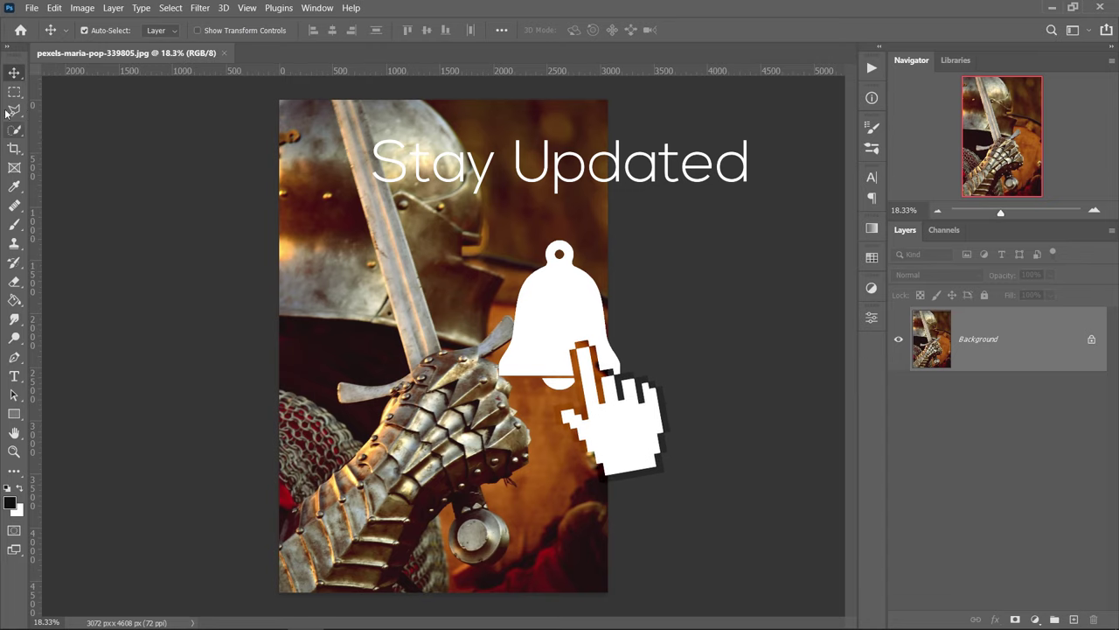
- Select the sword and armoured gauntlet with the Object Selection tool, using add to selection and Rectangle mode
left_click(14, 129)
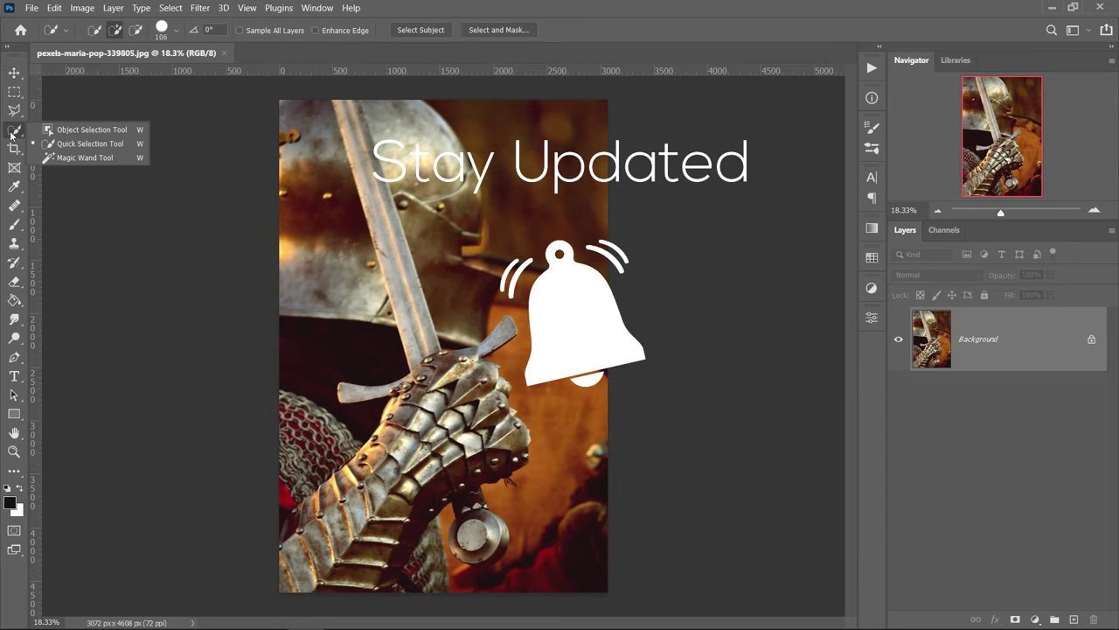
left_click(82, 131)
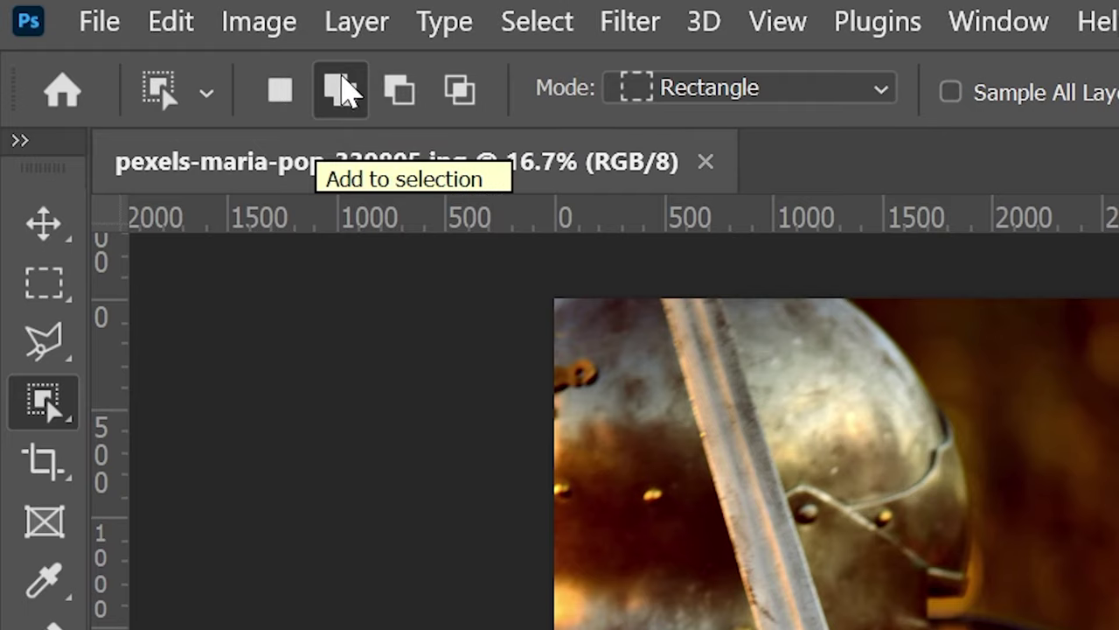
right_click(60, 400)
left_click(262, 445)
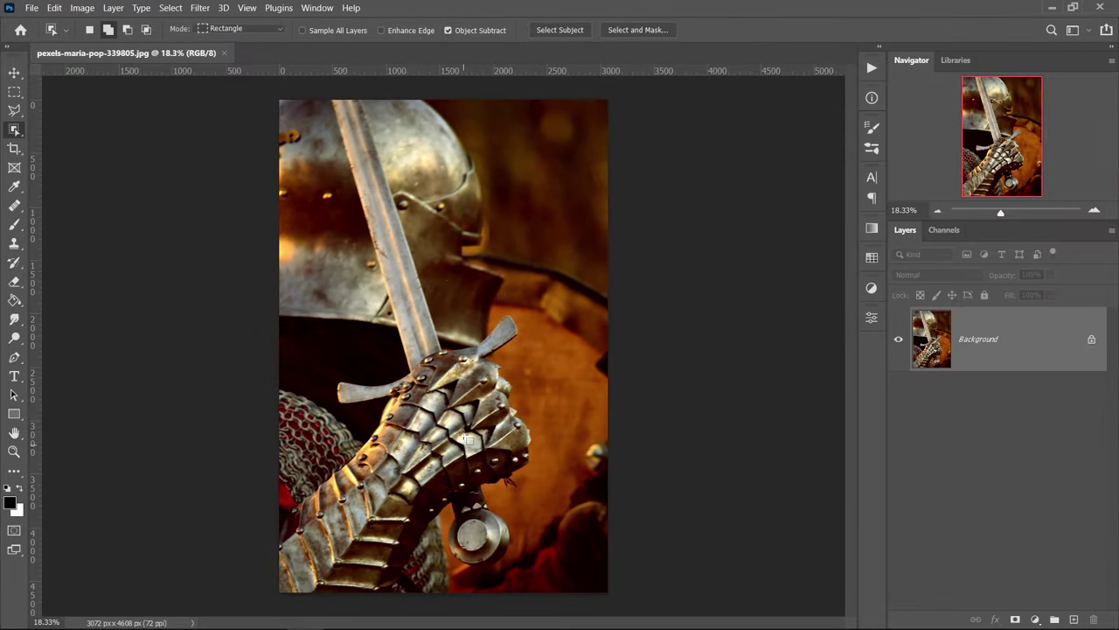
left_click_drag(479, 85, 269, 616)
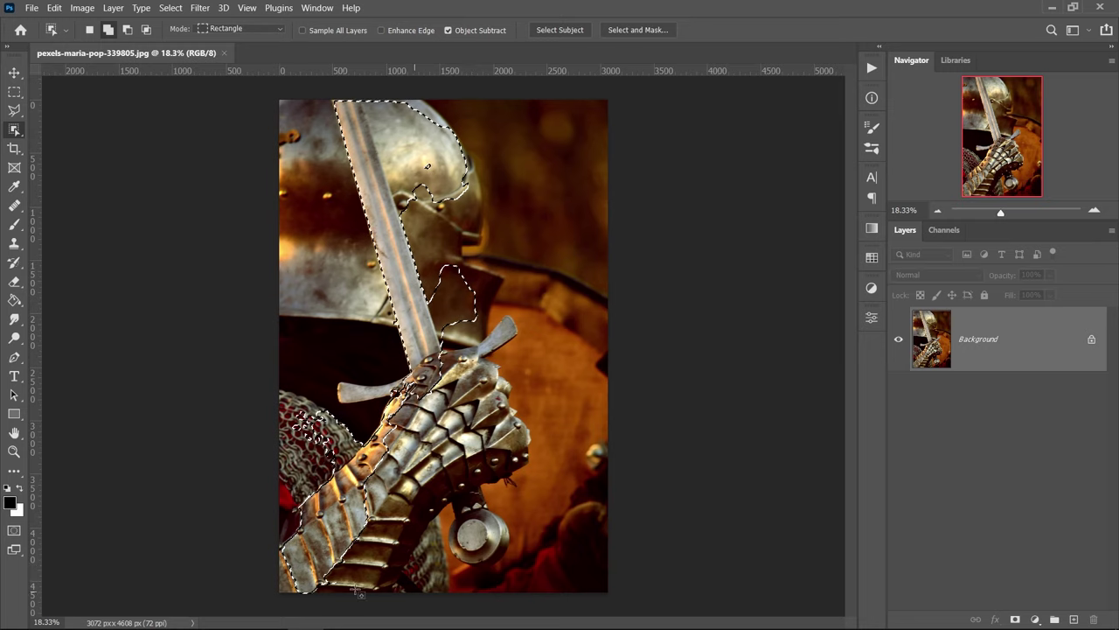
left_click_drag(304, 610, 571, 301)
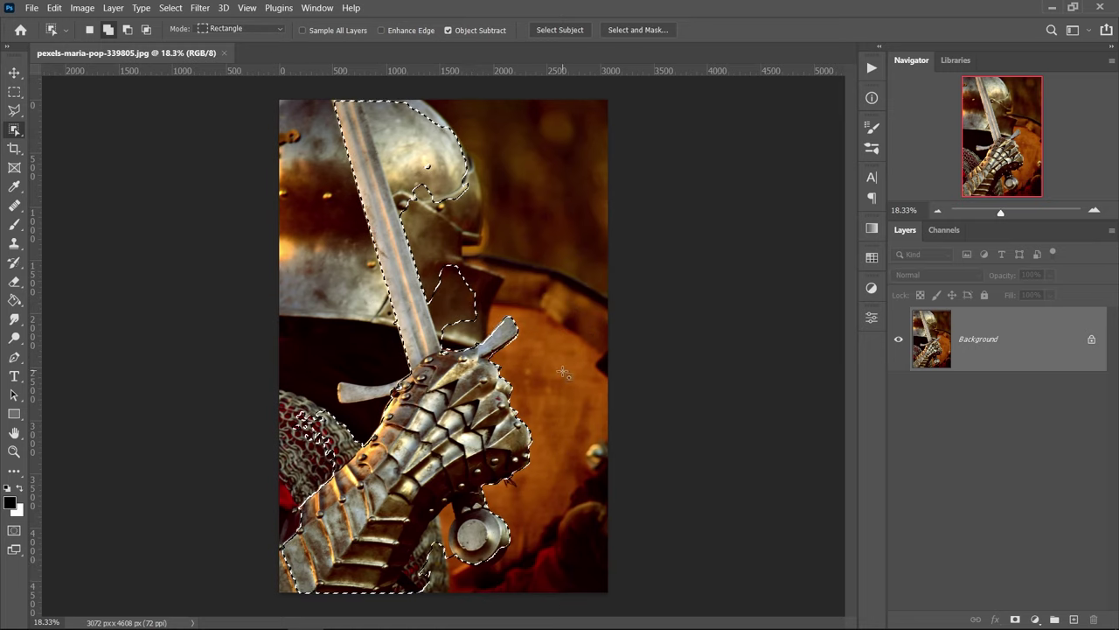
- Subtract the helmet, the stray neck-guard area and the rivet beside the blade from the selection
key("alt")
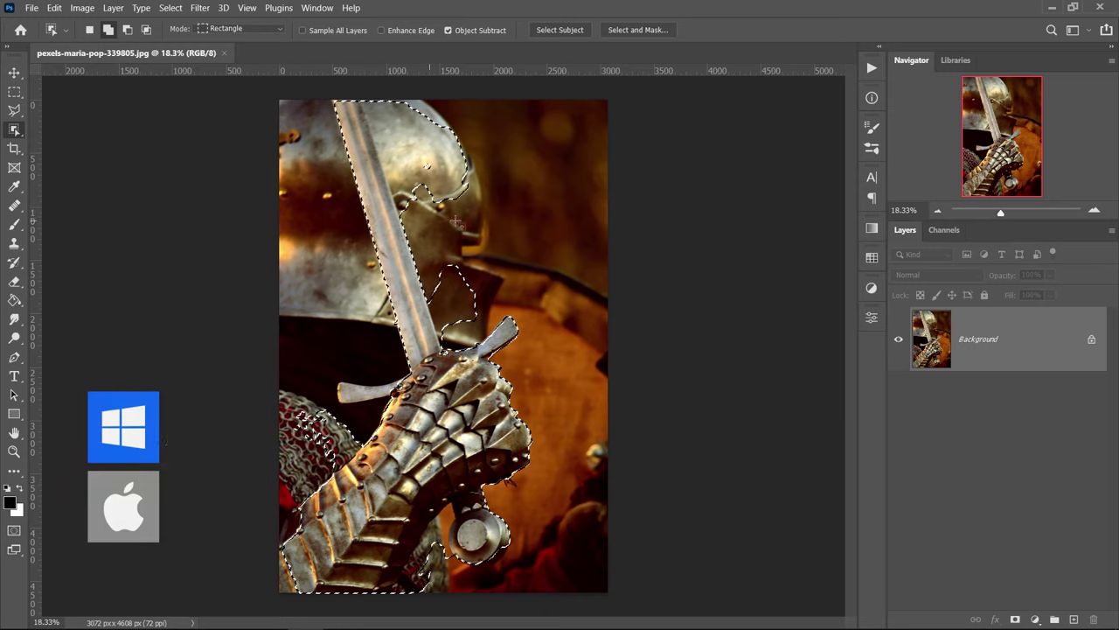
left_click_drag(517, 245, 350, 89)
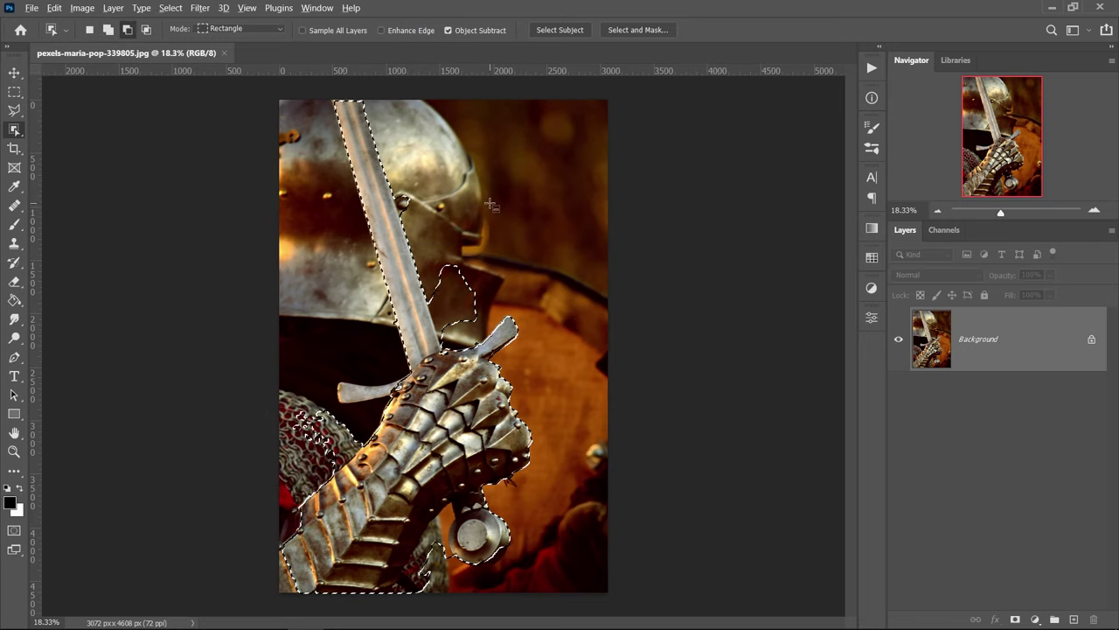
left_click_drag(488, 203, 428, 347)
left_click_drag(432, 233, 395, 181)
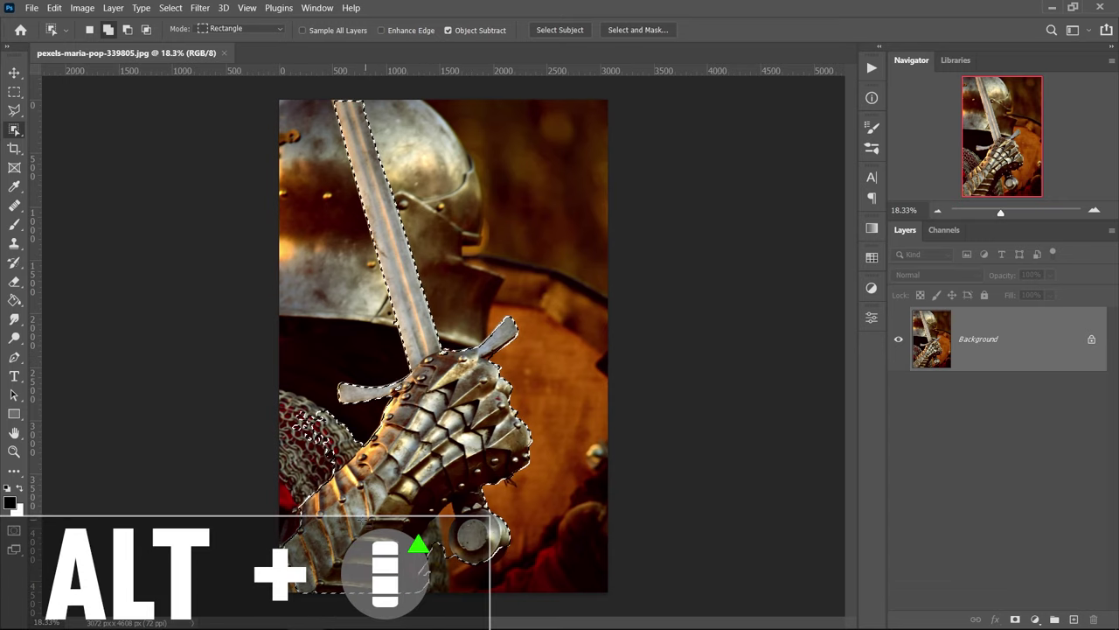
- Subtract the chain mail above the forearm using the Object Selection tool and clear the remainder with the Quick Selection tool
scroll(273, 150, "up", 4)
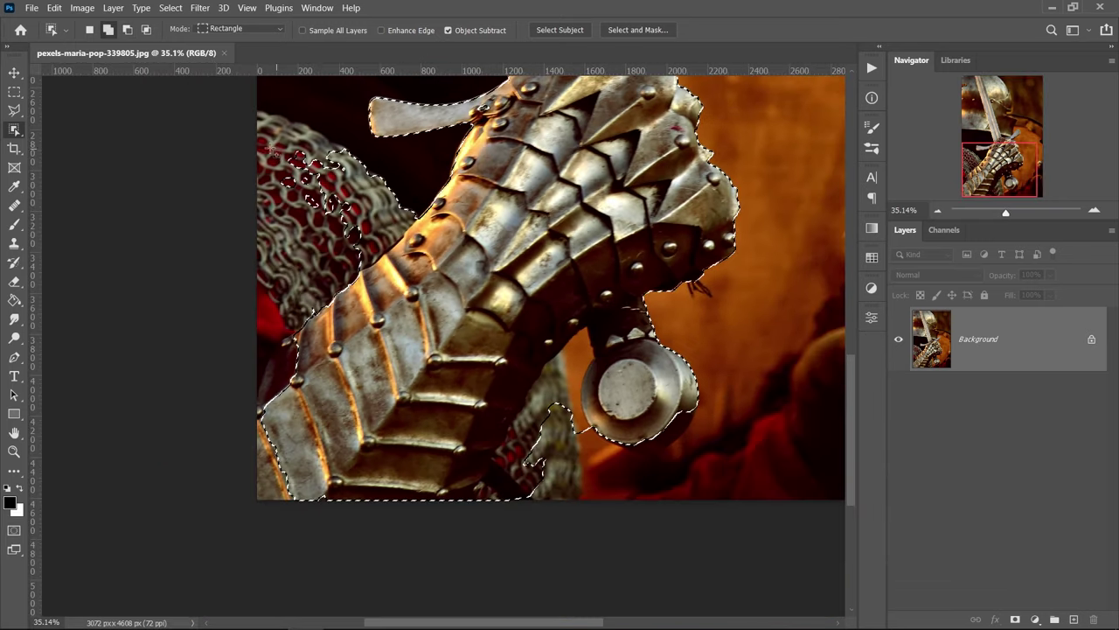
left_click_drag(259, 126, 429, 261)
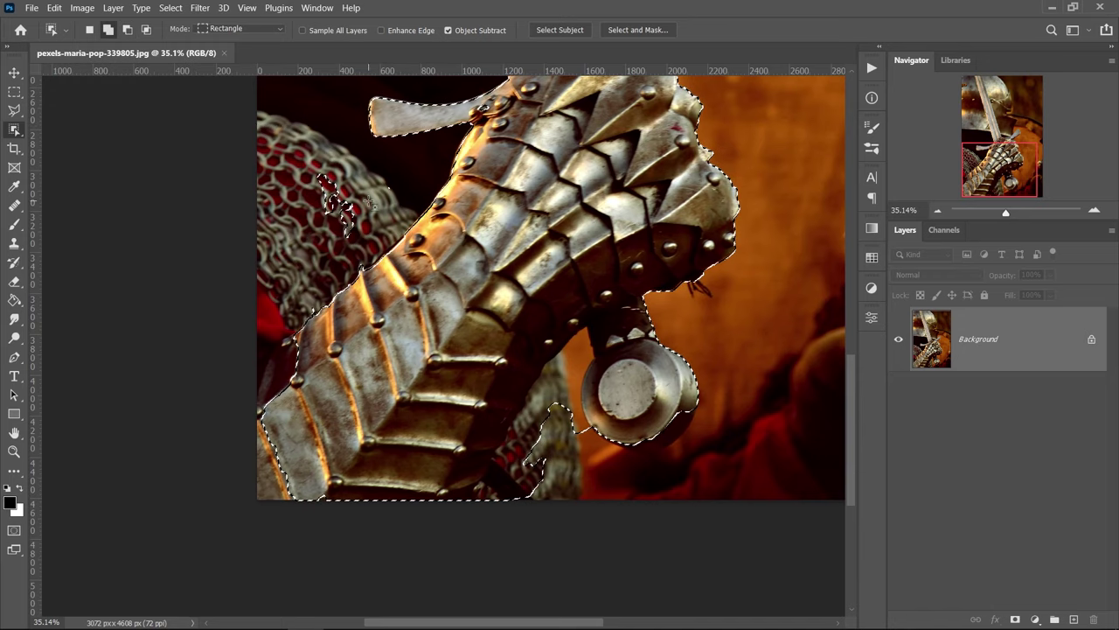
right_click(14, 129)
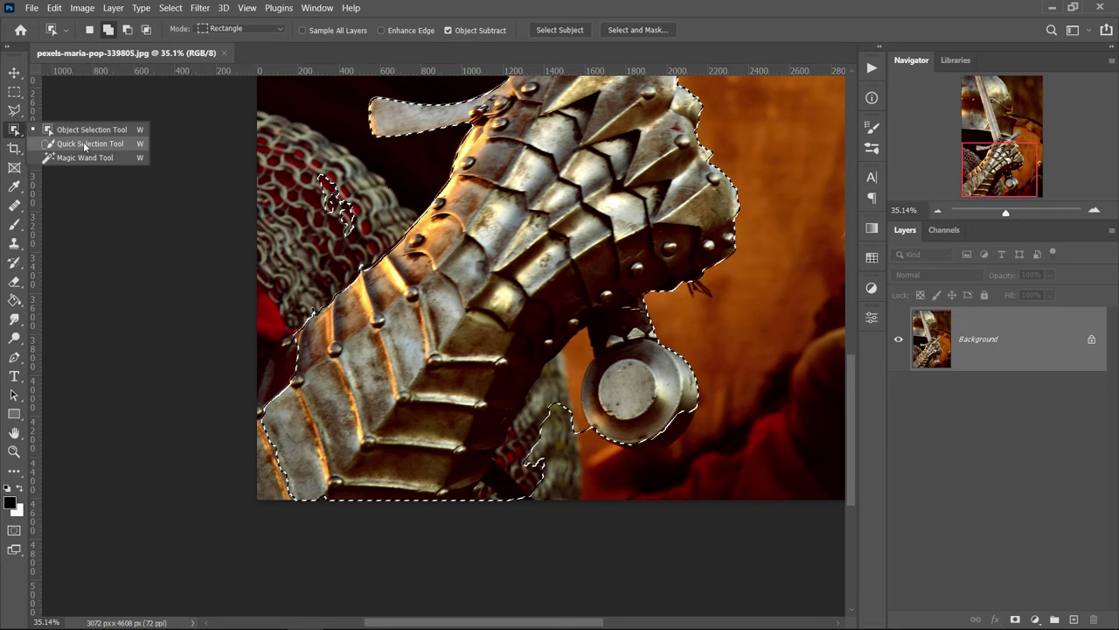
left_click(55, 143)
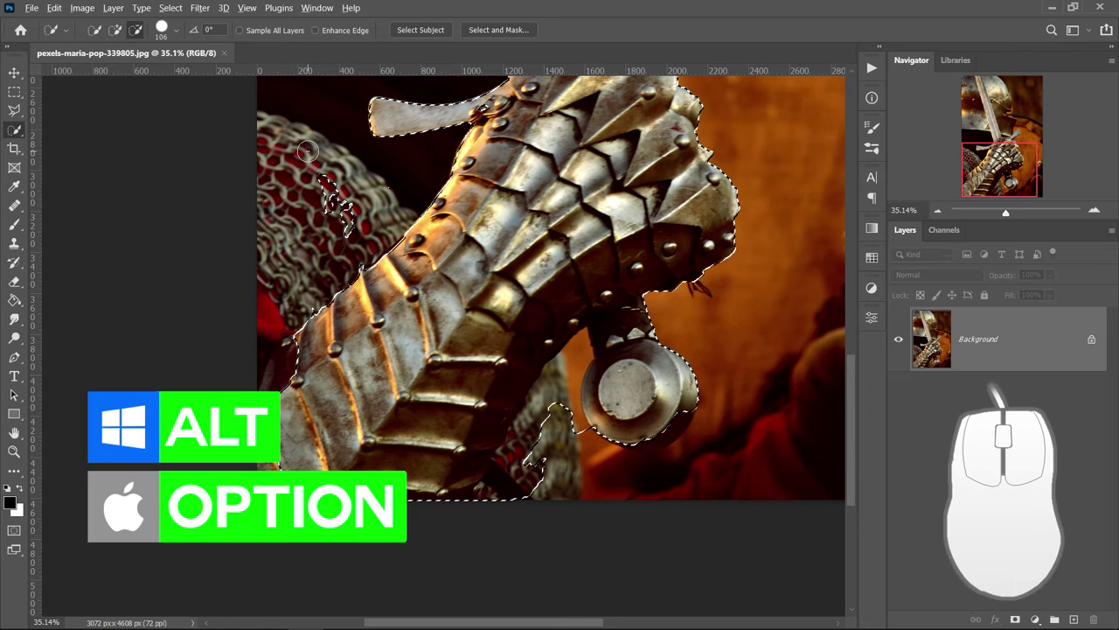
mouse_move(325, 191)
left_mouse_down()
mouse_move(346, 219)
mouse_move(323, 218)
mouse_move(350, 213)
mouse_move(345, 228)
mouse_move(385, 189)
left_mouse_up()
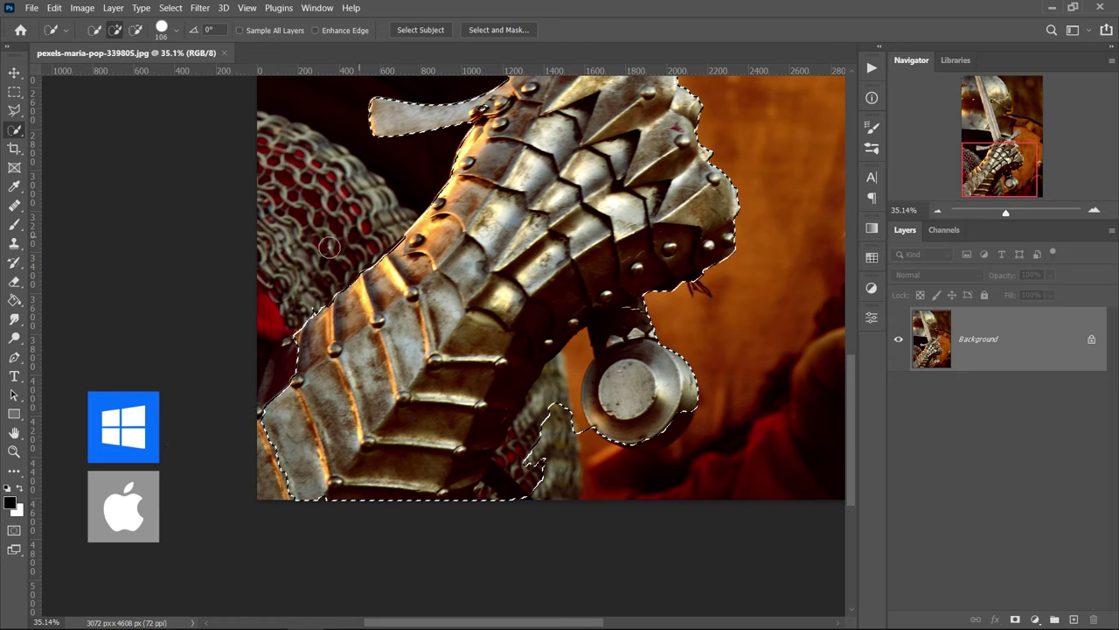
- Add the missing forearm plates to the selection and subtract the red cloth and the chain mail beneath the arm
mouse_move(288, 370)
left_mouse_down()
mouse_move(253, 386)
mouse_move(282, 390)
left_mouse_up()
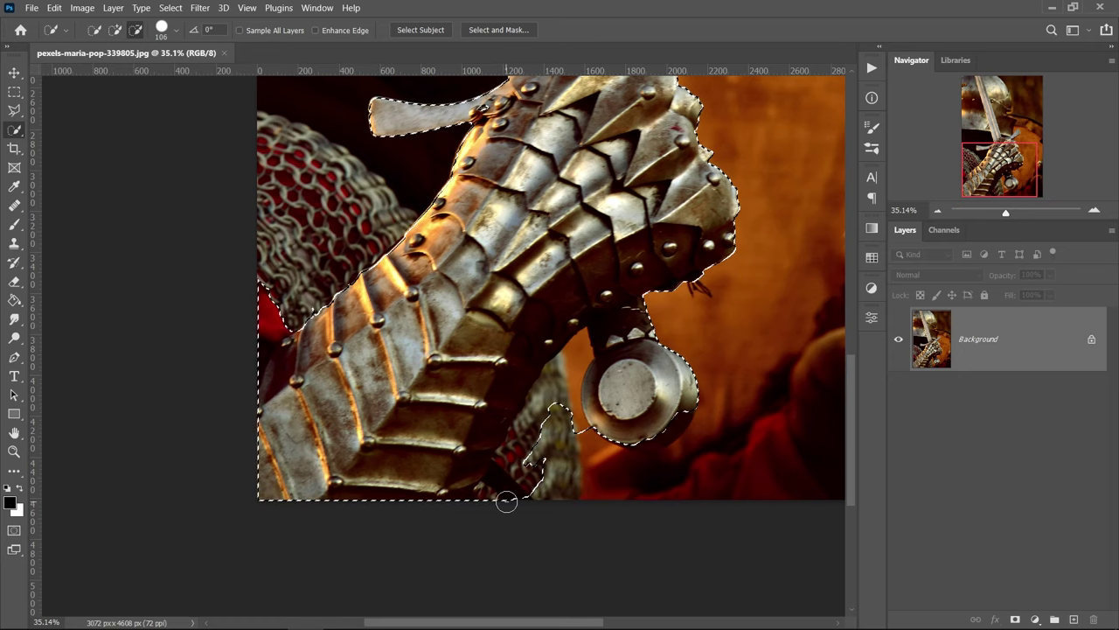
left_click_drag(500, 499, 521, 468)
left_click_drag(536, 426, 568, 350)
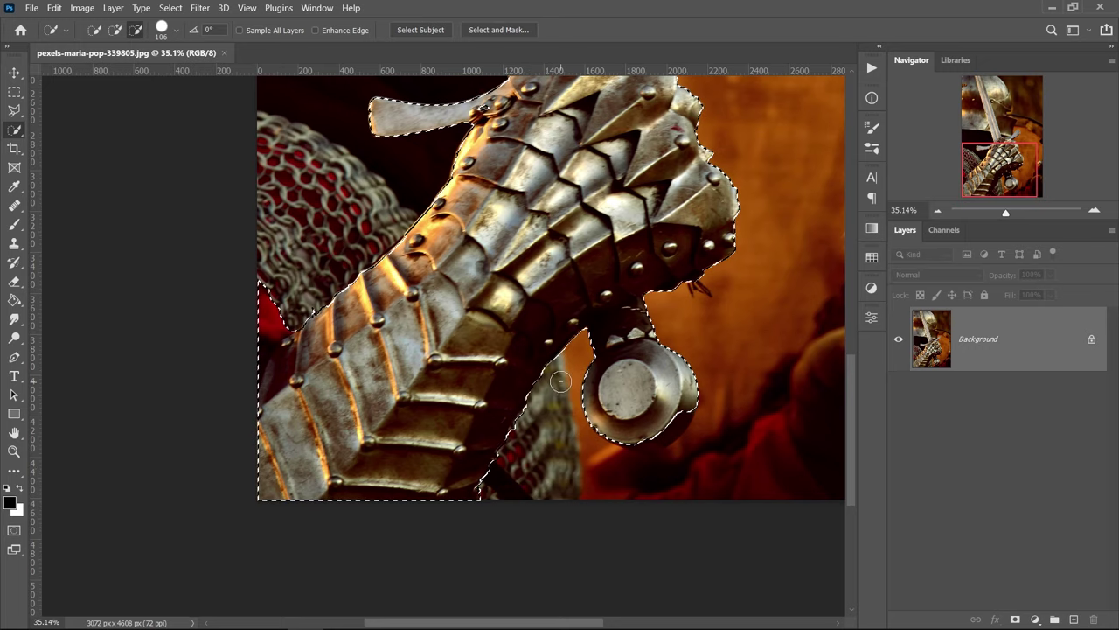
left_click_drag(274, 313, 289, 341)
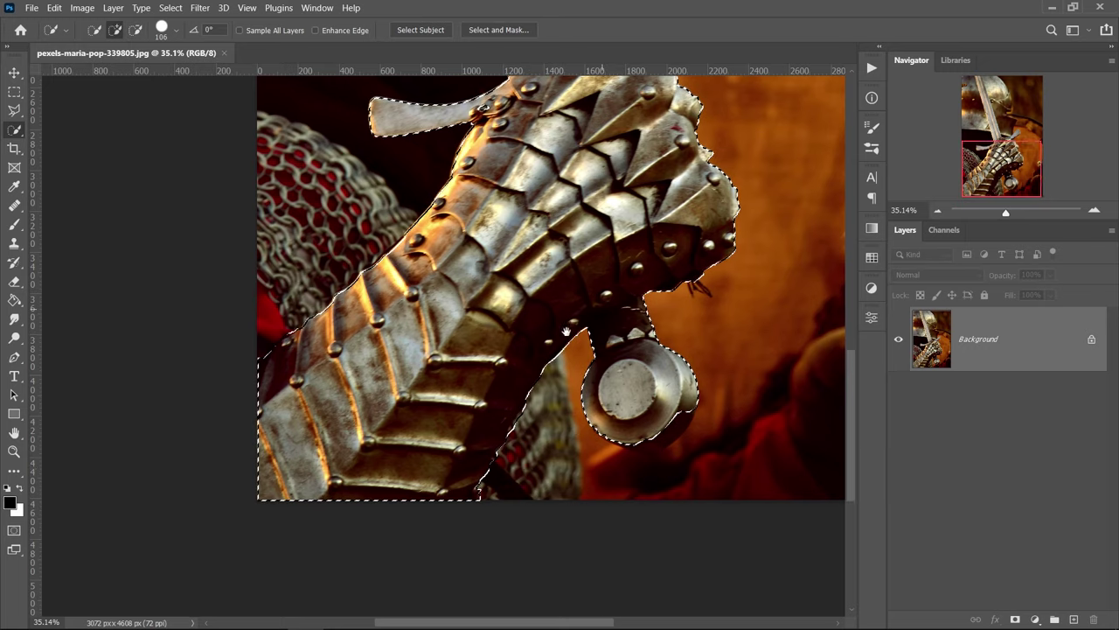
- Extend the selection over the outer and lower edges of the sword's round pommel
mouse_move(614, 307)
left_mouse_down()
mouse_move(510, 350)
mouse_move(462, 323)
left_mouse_up()
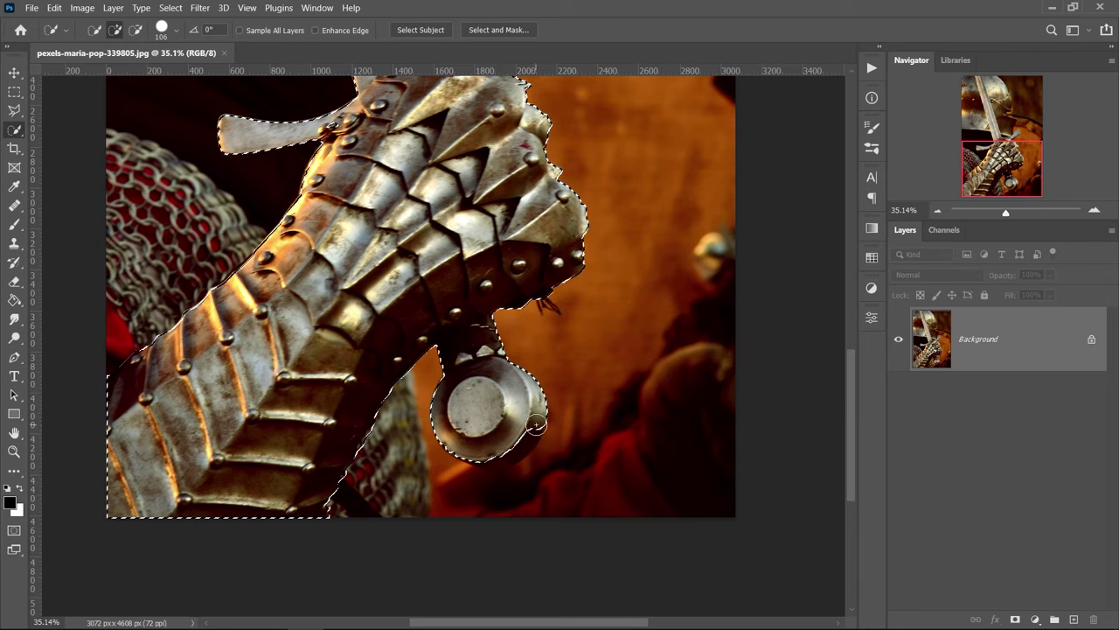
left_click_drag(516, 436, 455, 446)
left_click_drag(495, 392, 647, 339)
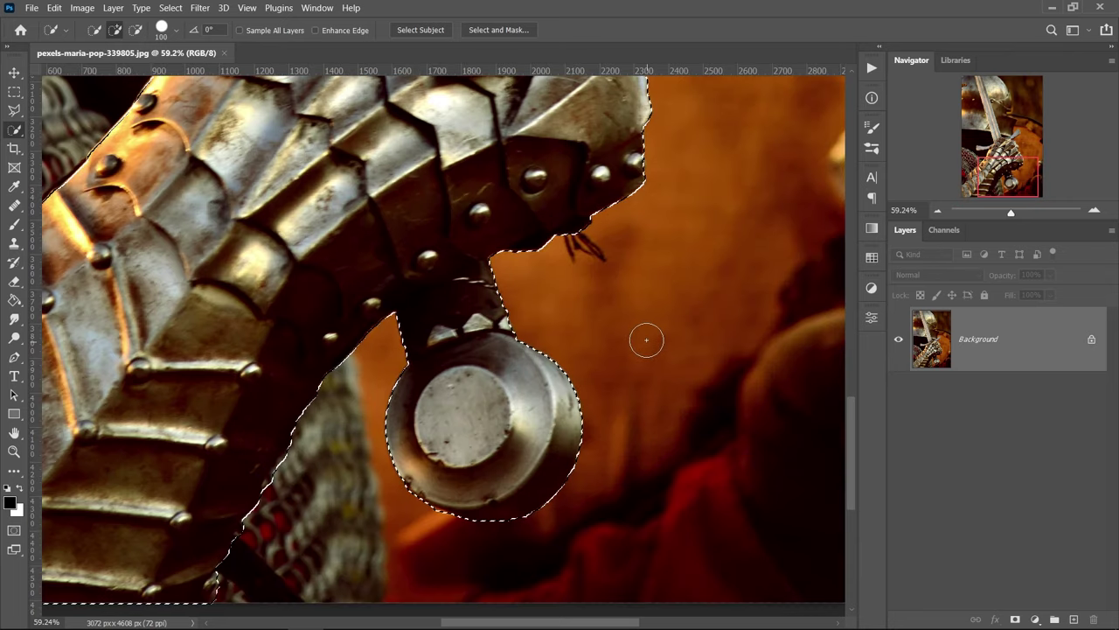
- Reduce the Quick Selection brush size to 10 px
key("[")
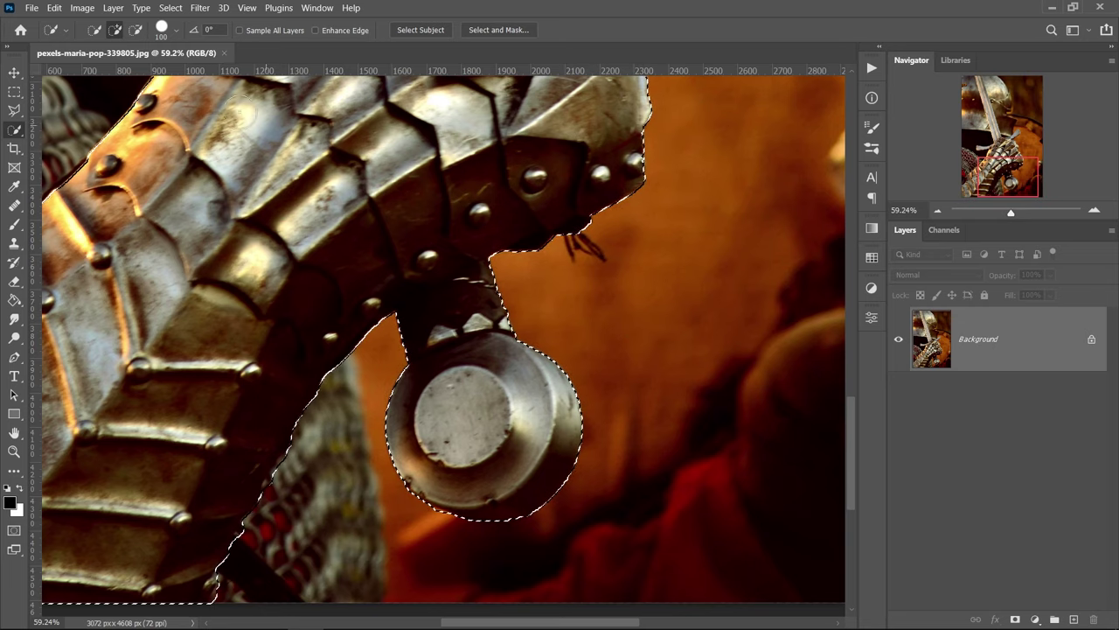
left_click(176, 29)
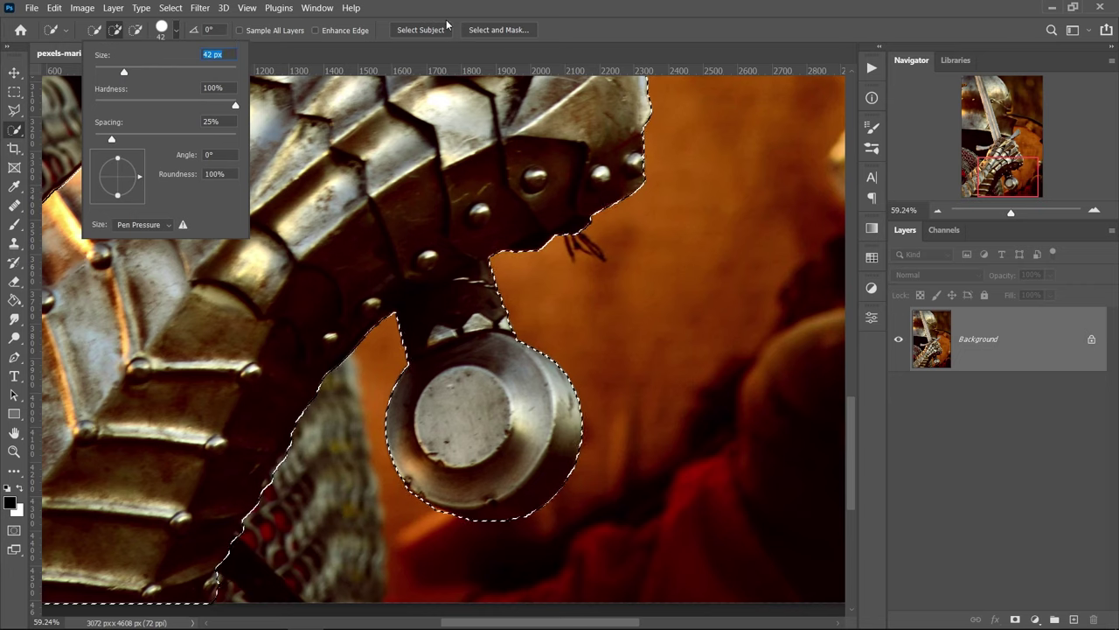
left_click(459, 49)
key("ctrl+0")
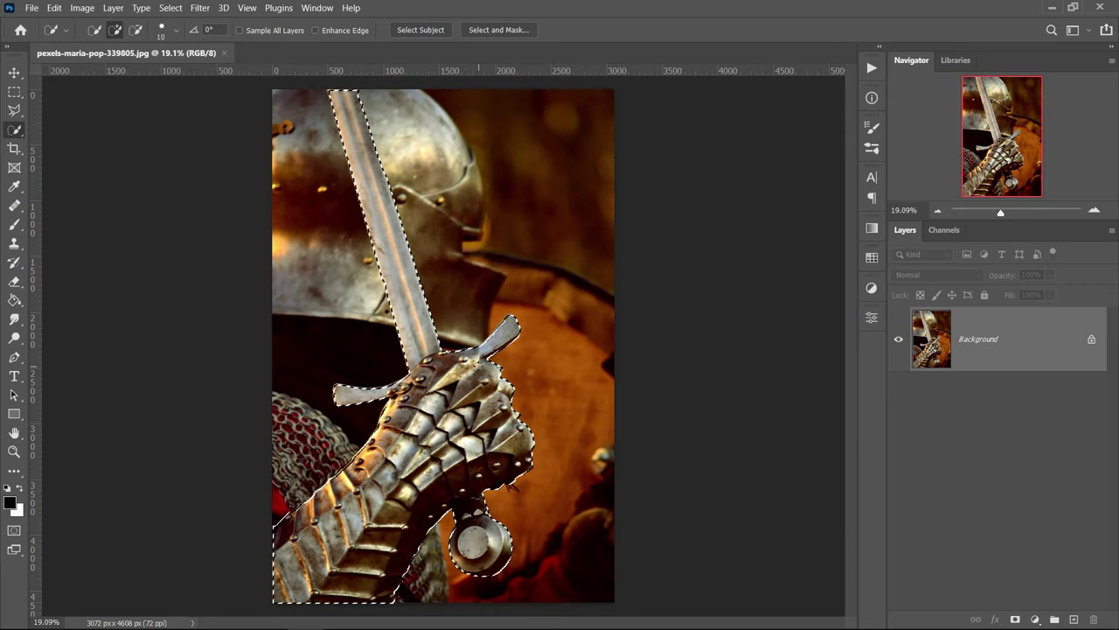
right_click(15, 133)
left_click(30, 130)
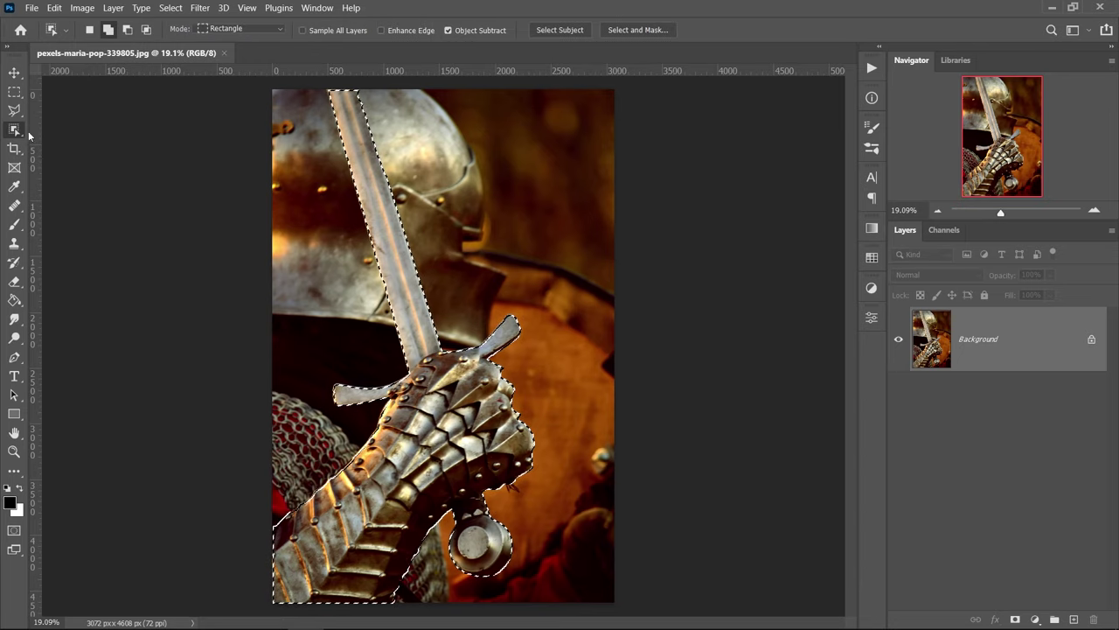
right_click(26, 133)
left_click(78, 144)
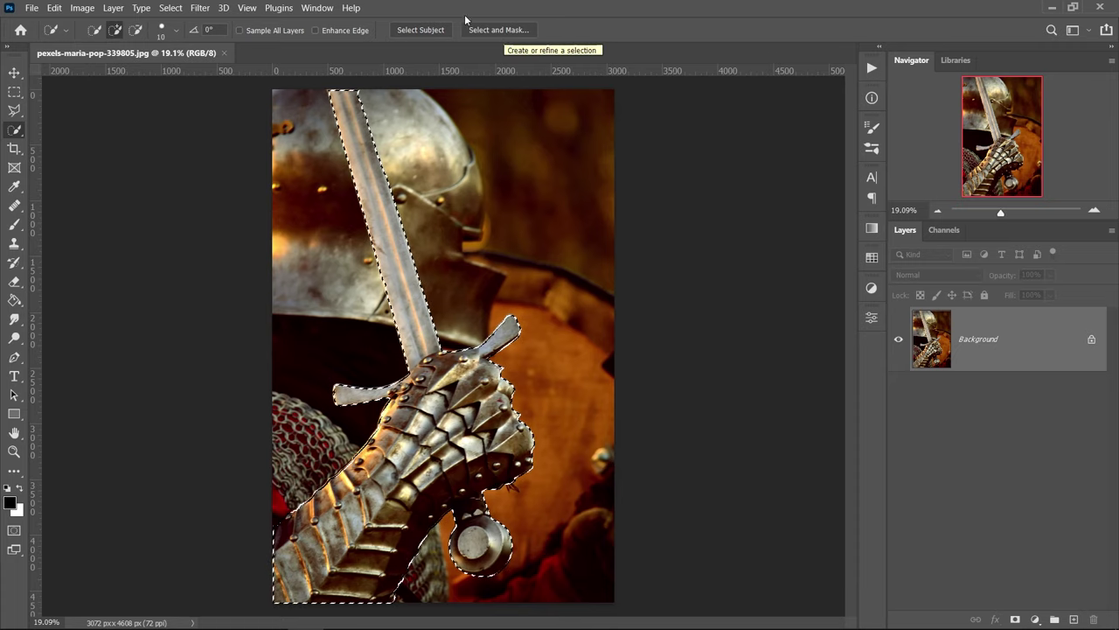
- Open the selection in Select and Mask and set the On Black view's opacity to 100%
left_click(483, 31)
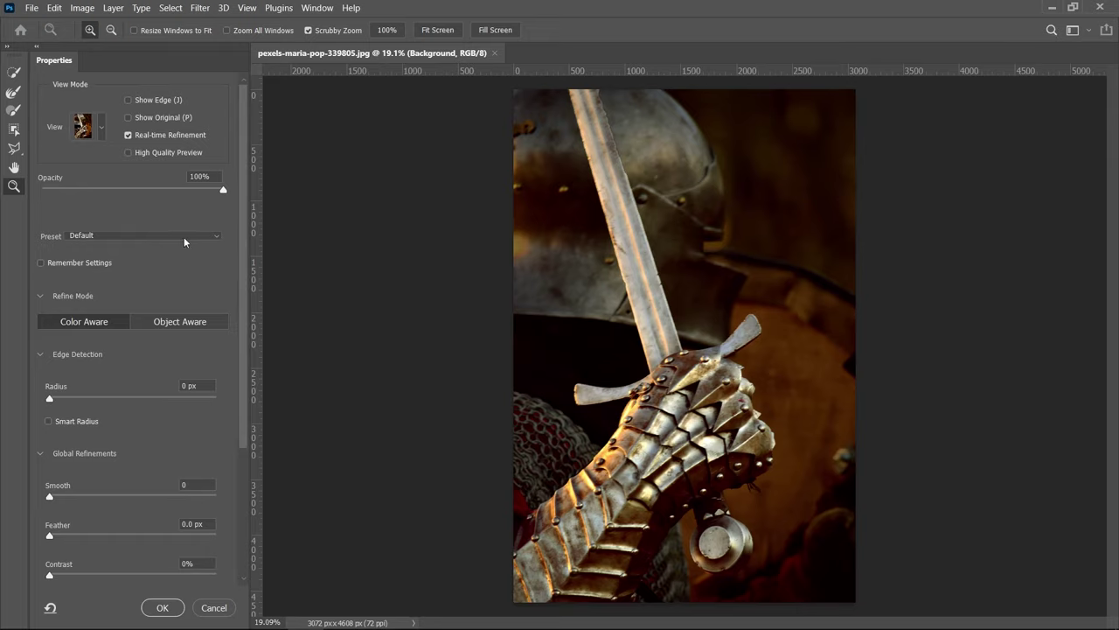
left_click(118, 189)
left_click_drag(118, 189, 231, 192)
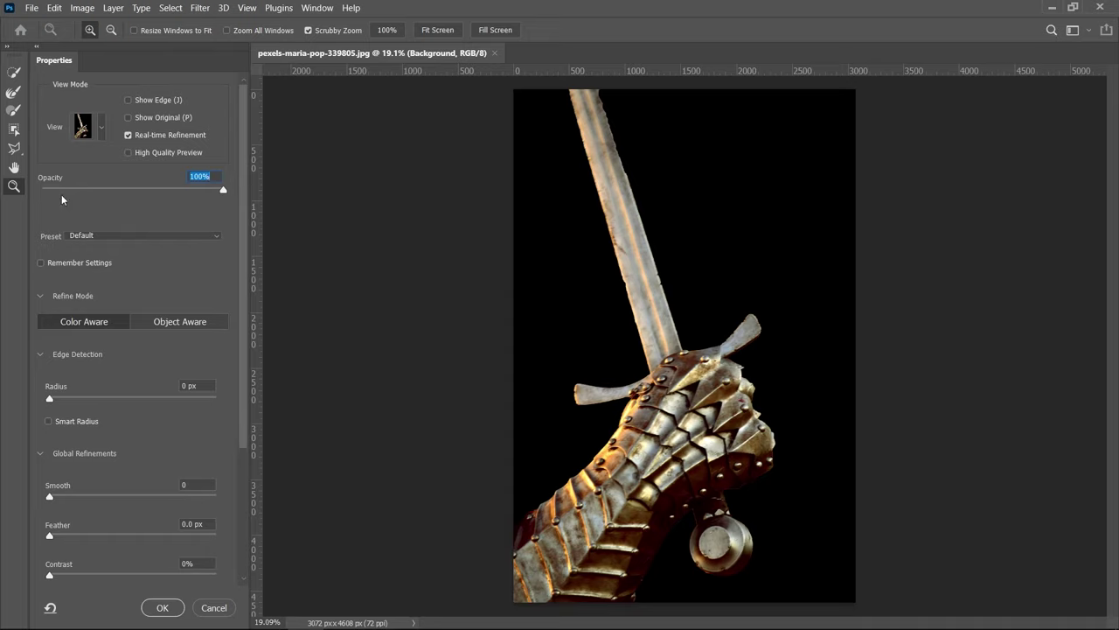
- Examine the cutout's edges up close around the crossguard, the gauntlet and the pommel
left_click_drag(738, 405, 809, 408)
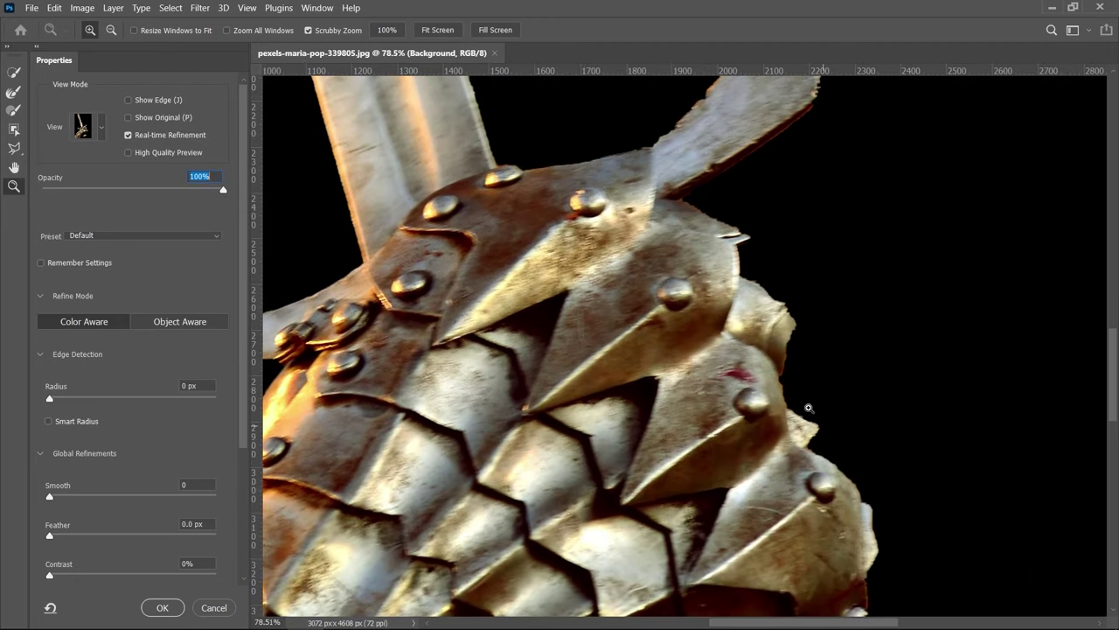
left_click_drag(799, 236, 740, 354)
left_click_drag(687, 328, 576, 307)
key("space")
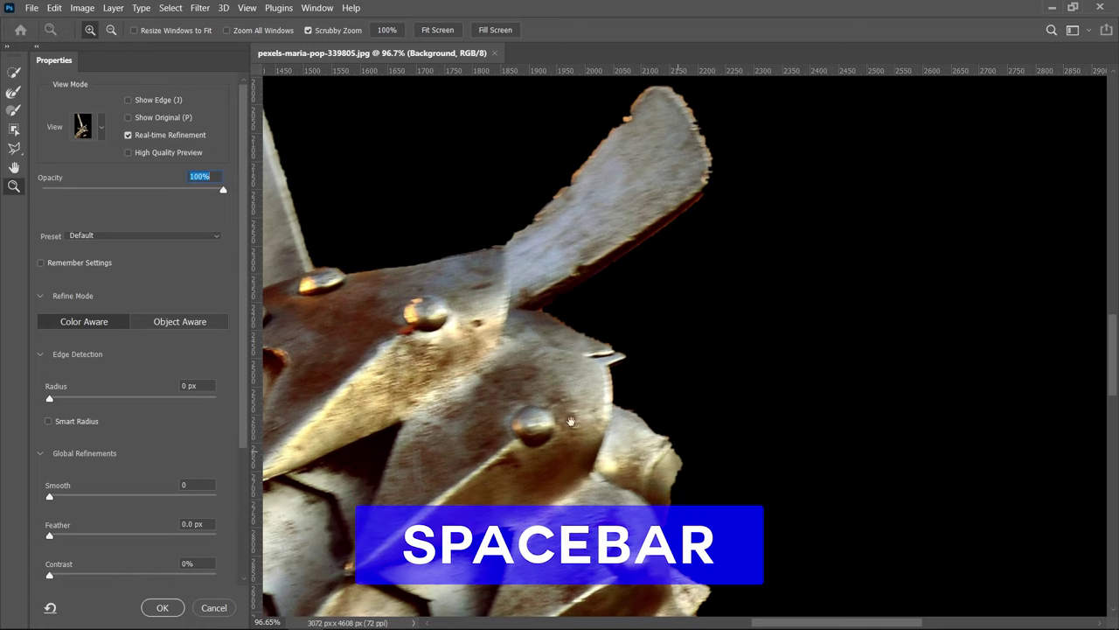
left_click_drag(573, 419, 605, 205)
left_click_drag(530, 425, 800, 402)
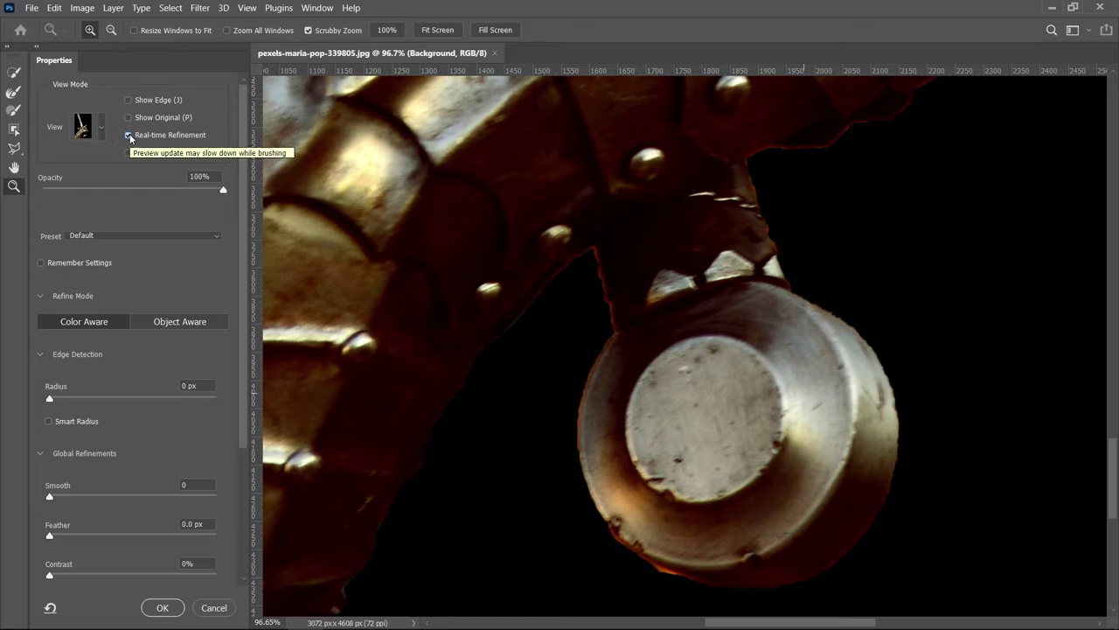
- Turn off real-time refinement and change the mask preview to the Black & White view
left_click_drag(243, 163, 212, 276)
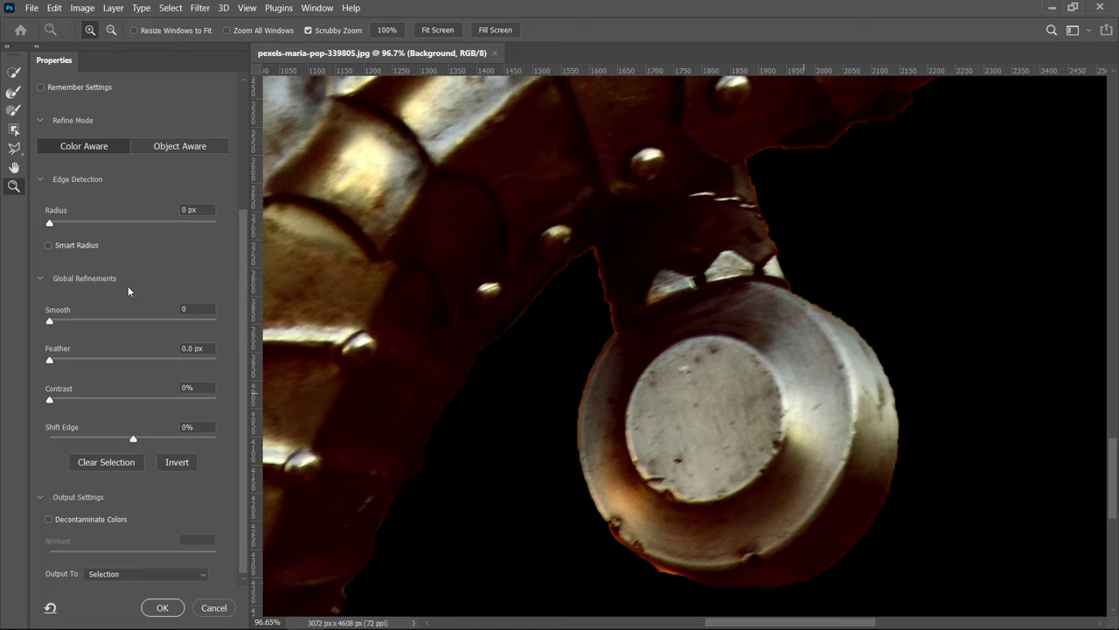
scroll(238, 256, "up", 5)
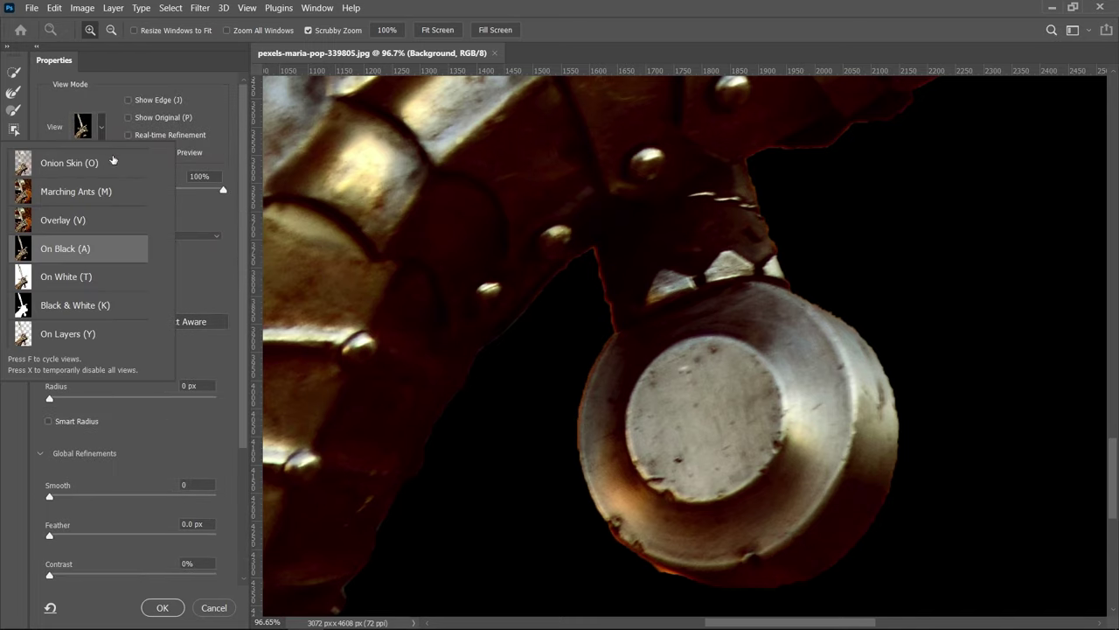
left_click(65, 312)
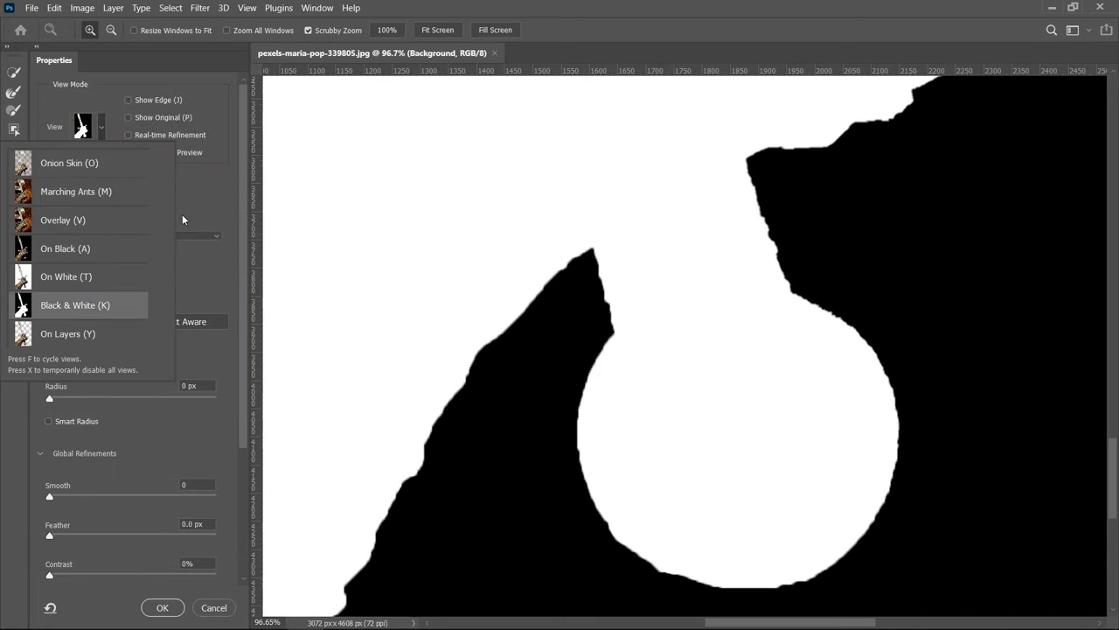
left_click(242, 209)
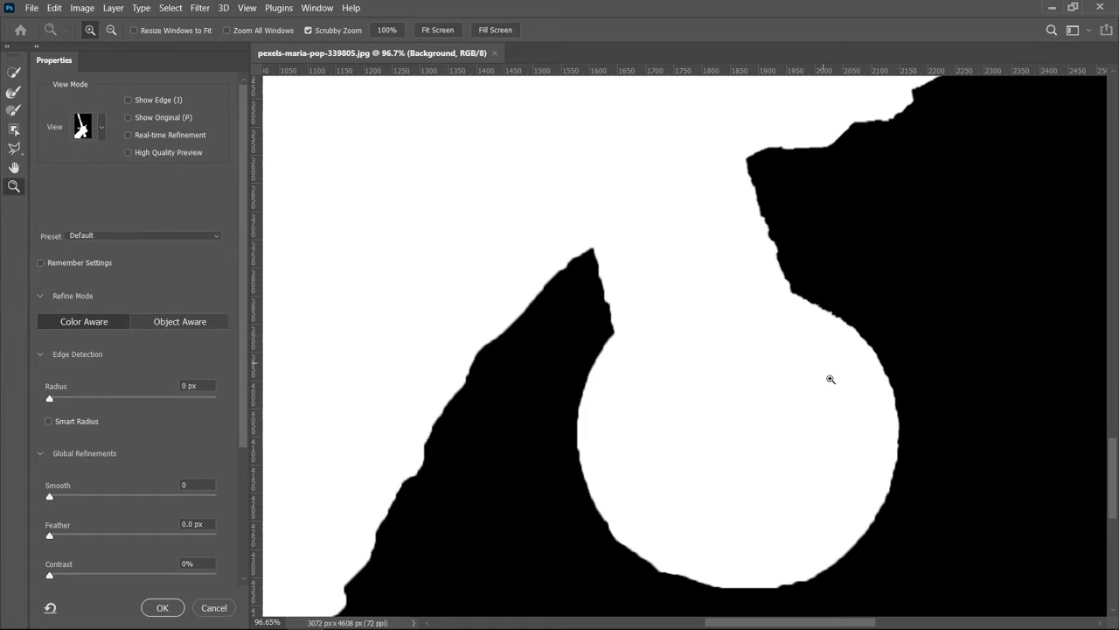
- Set the edge detection radius to 5 px and the Smooth refinement to 100
left_click(203, 210)
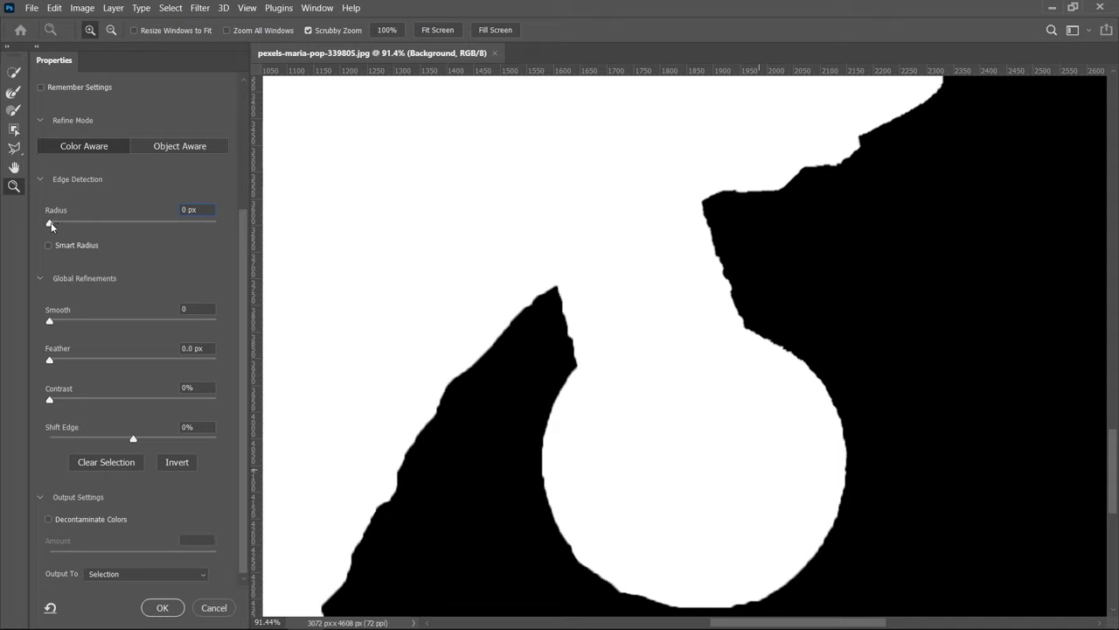
left_click_drag(52, 223, 70, 227)
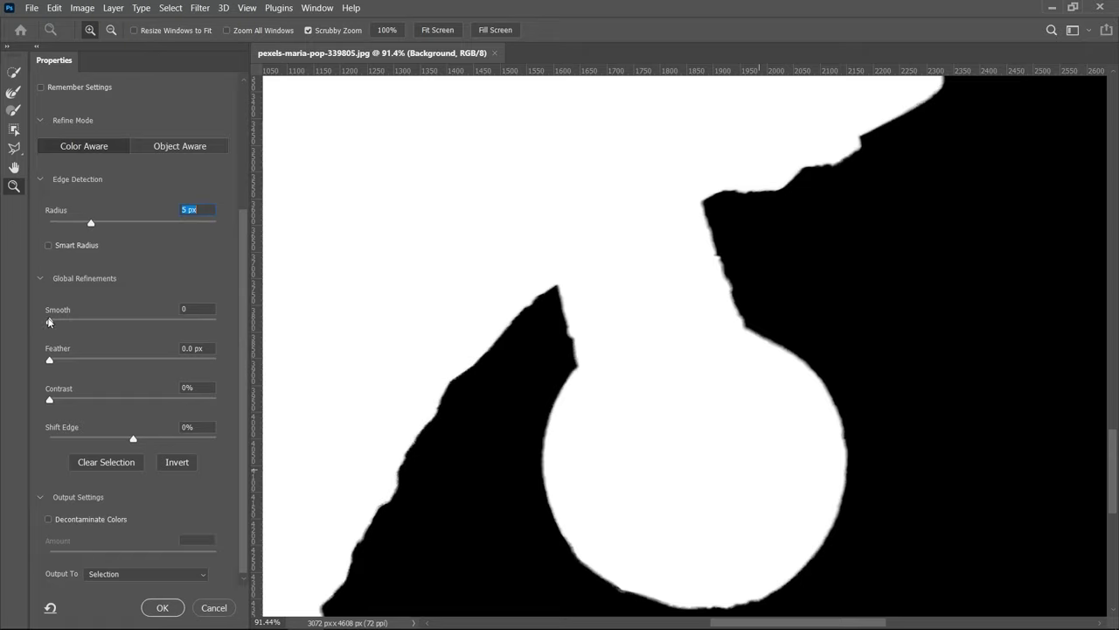
left_click_drag(64, 325, 505, 312)
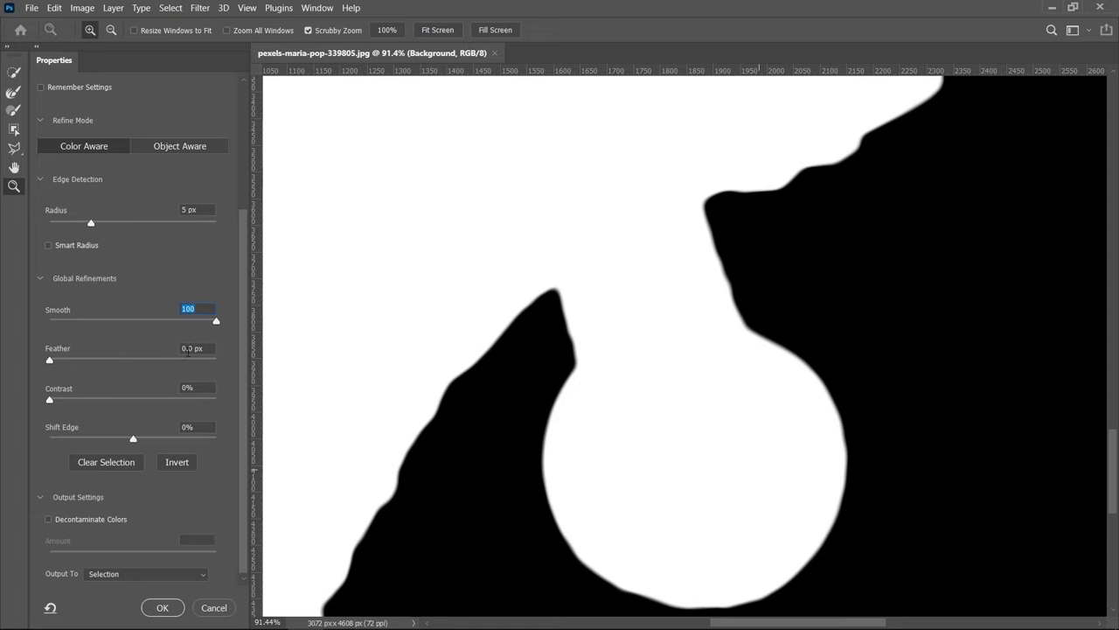
- Set the Feather refinement to 2.5 px and the Contrast to 100% to sharpen the mask's edge
key("Tab")
type("2")
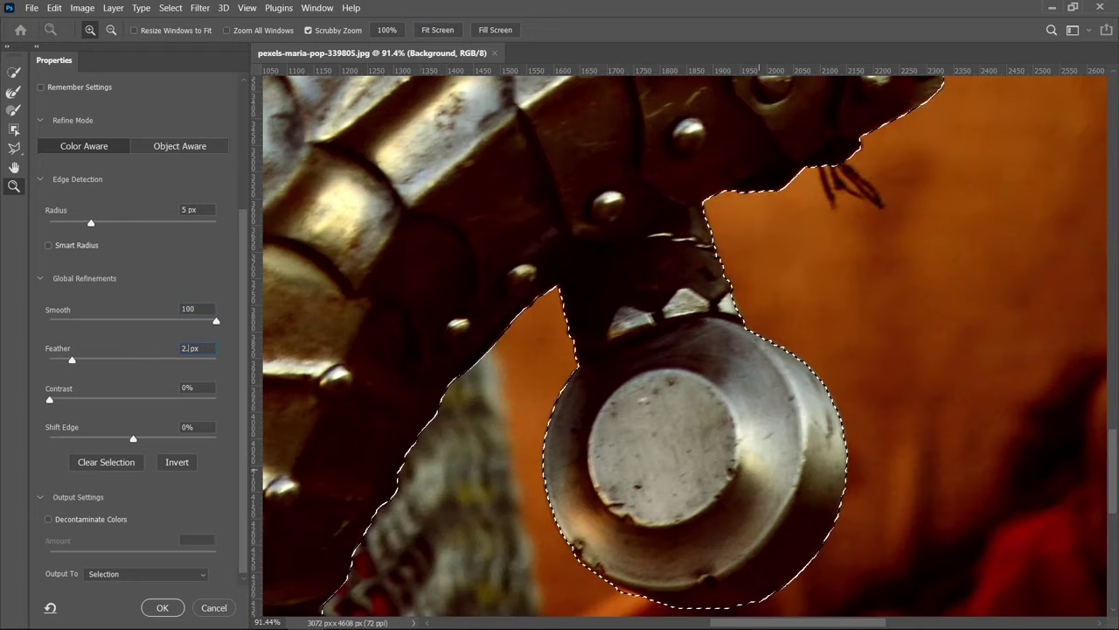
type(".5")
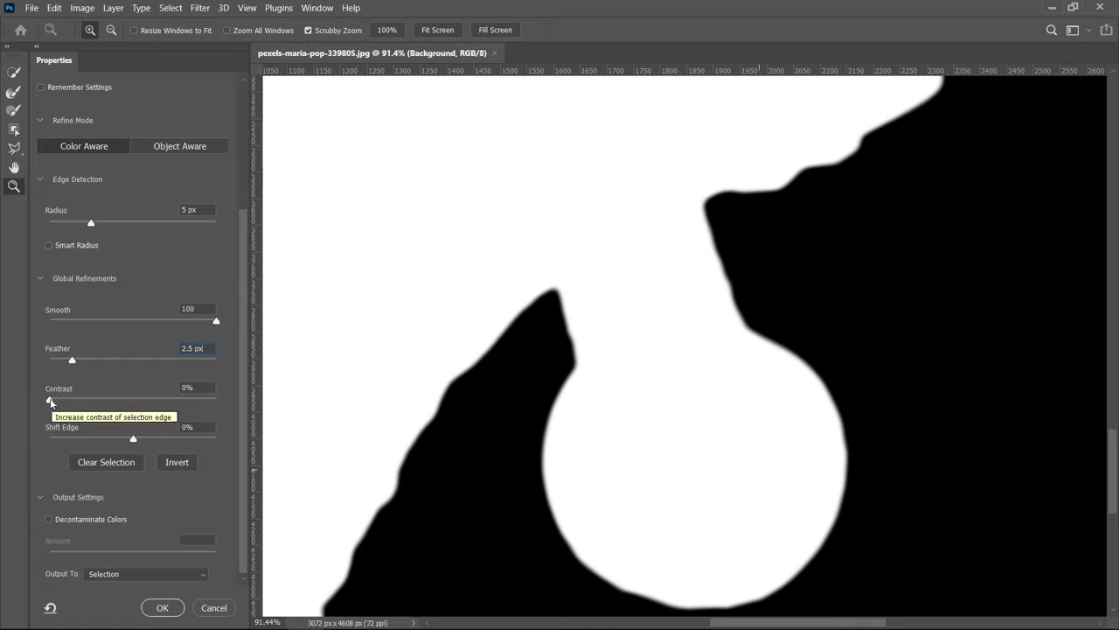
left_click_drag(50, 399, 81, 399)
left_click_drag(235, 400, 259, 401)
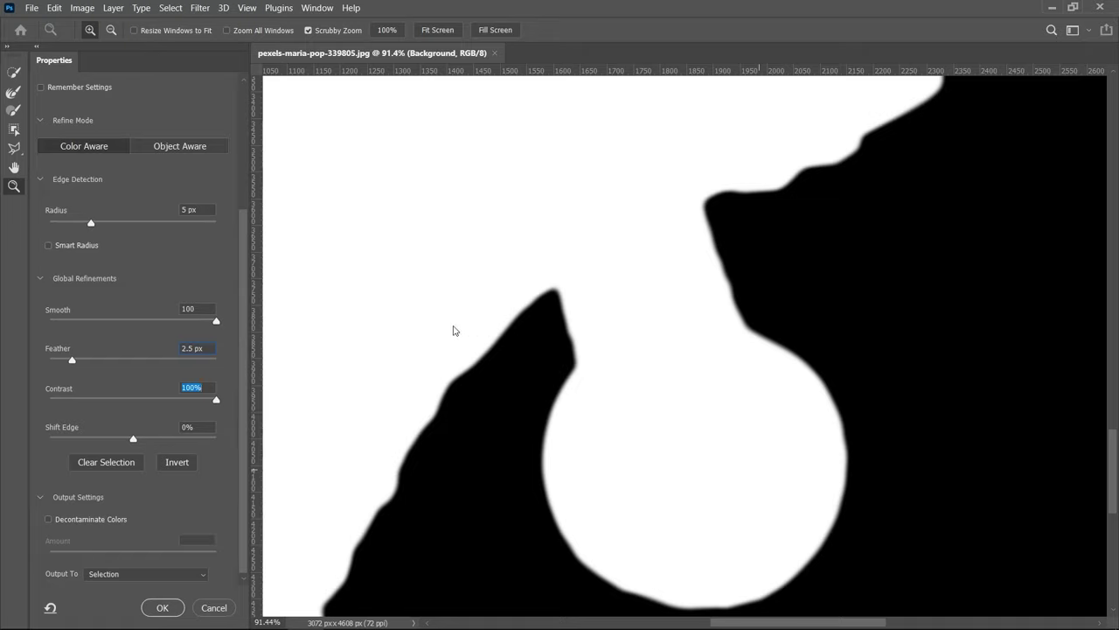
scroll(752, 446, "down", 1)
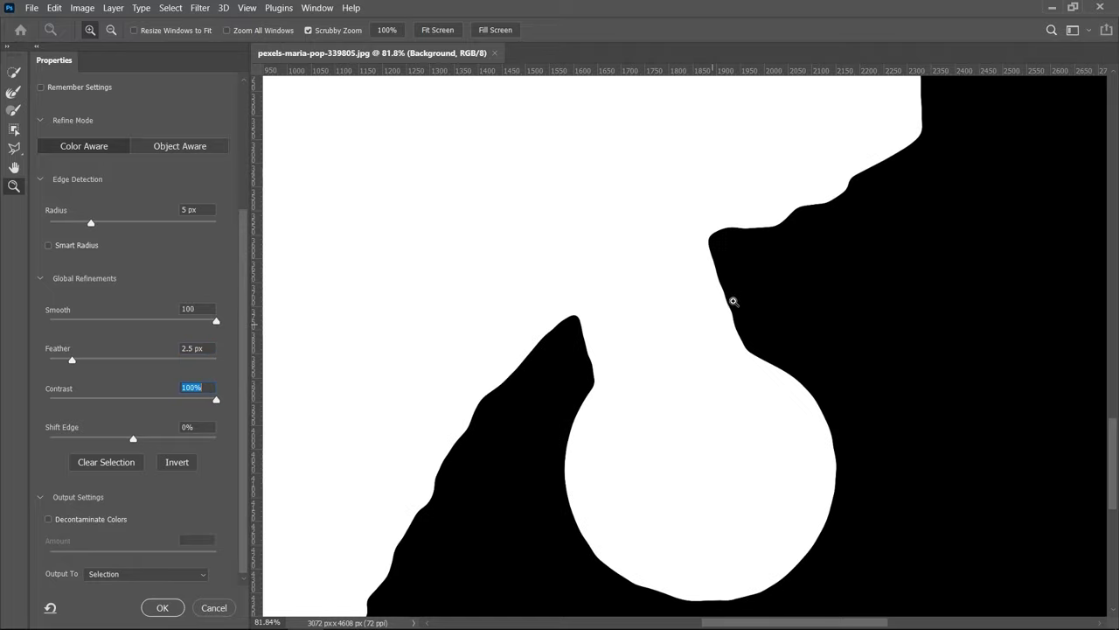
mouse_move(715, 244)
left_mouse_down()
mouse_move(839, 238)
mouse_move(707, 245)
mouse_move(720, 251)
left_mouse_up()
- Switch the mask preview to the On Black view
left_click_drag(242, 282, 252, 146)
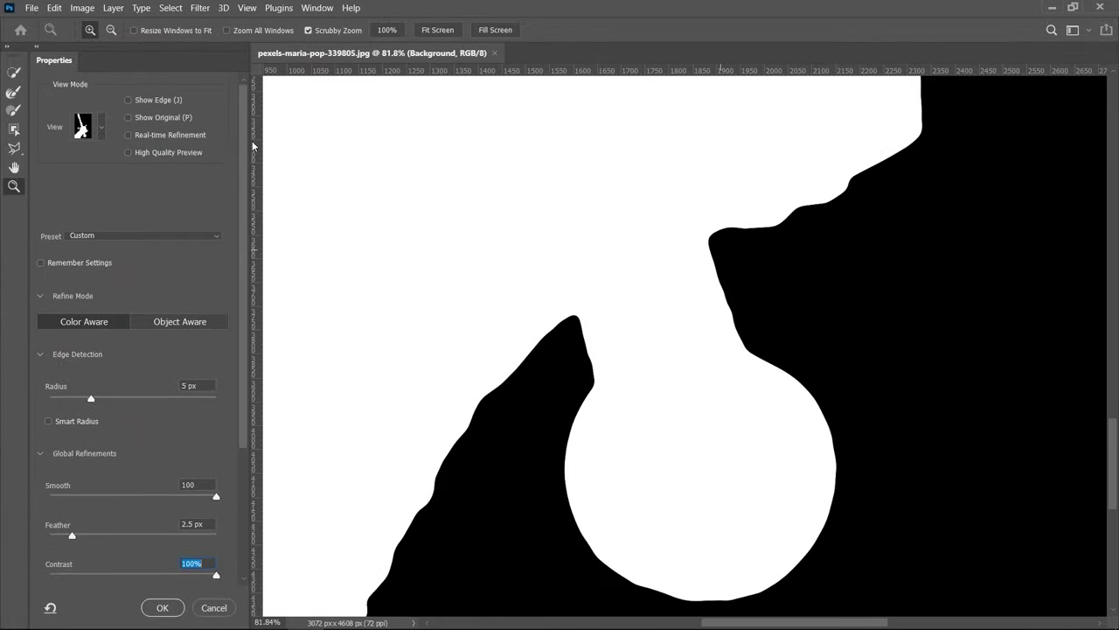
left_click(102, 131)
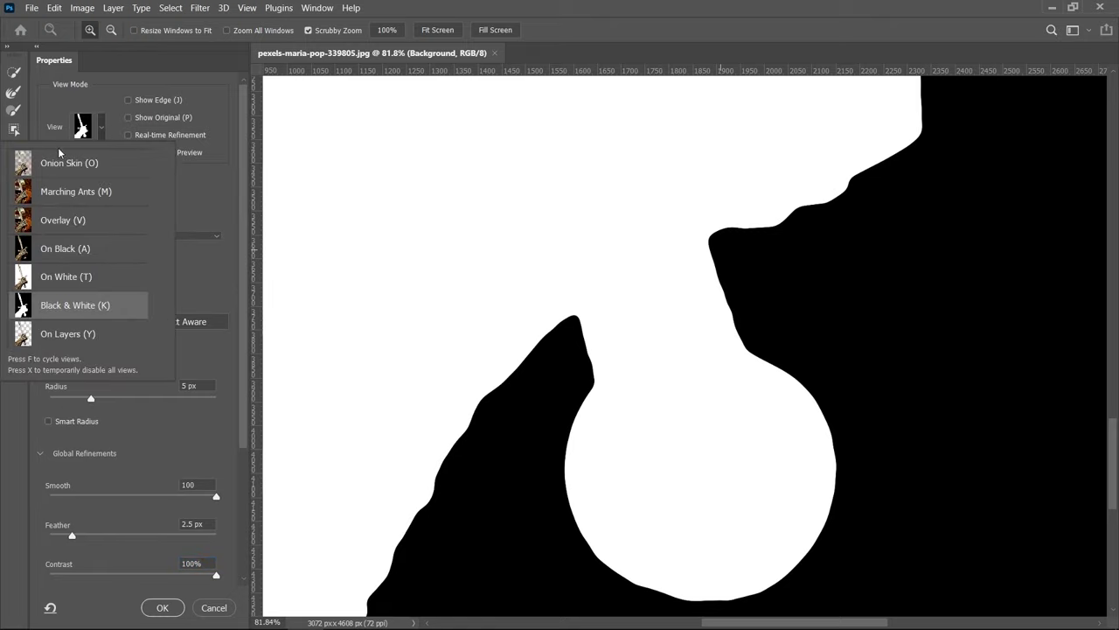
left_click(68, 167)
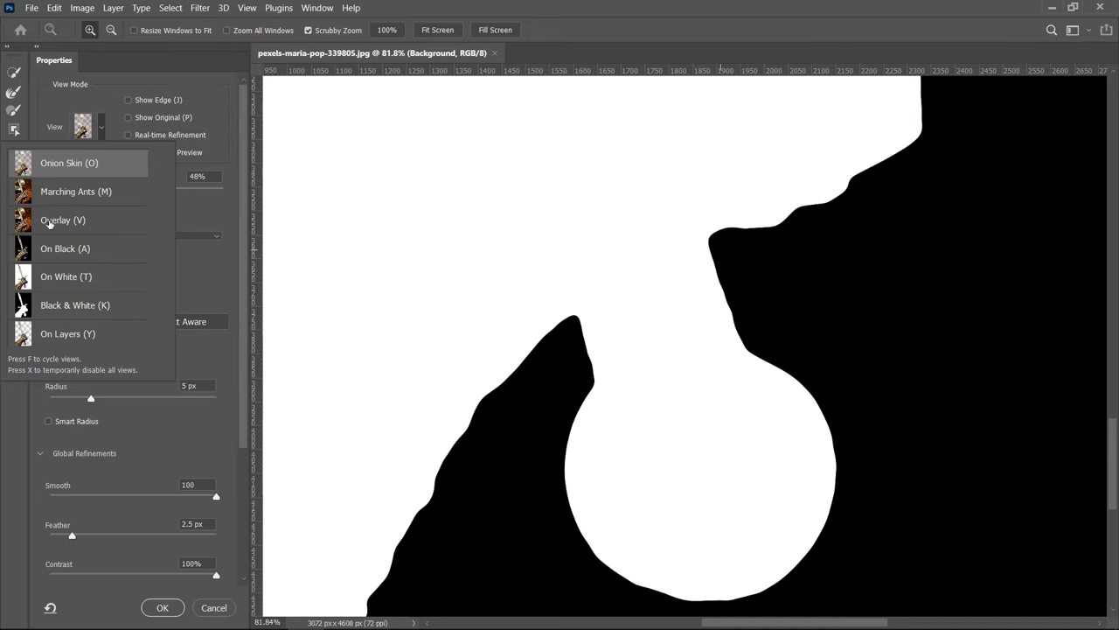
left_click(50, 250)
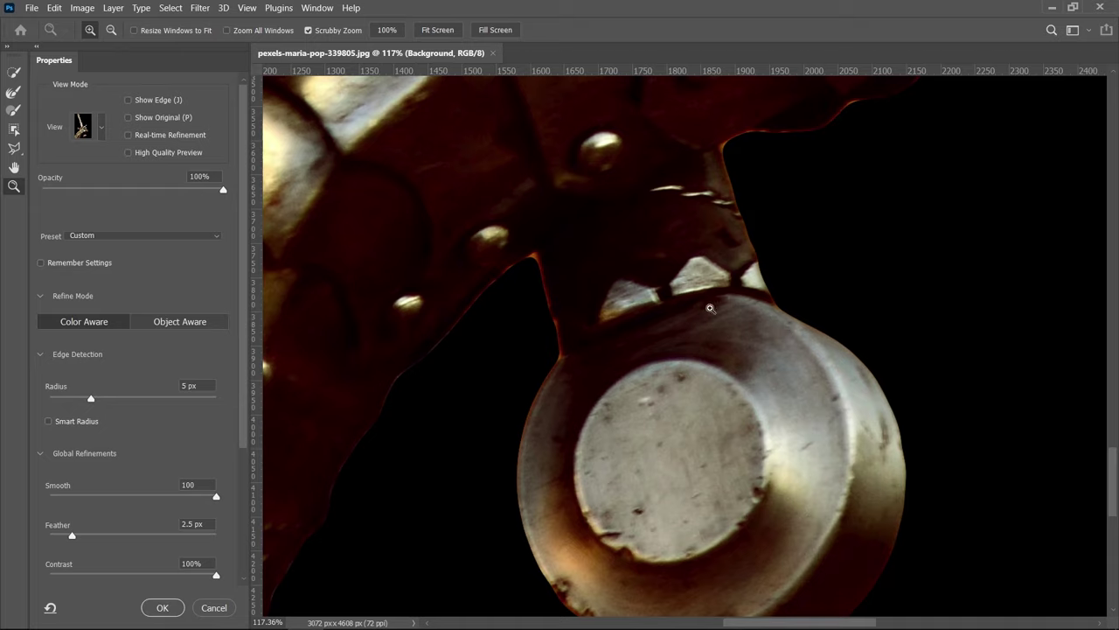
- Enable Decontaminate Colors with an amount of 100% to remove the orange fringe from the cutout
scroll(249, 175, "down", 4)
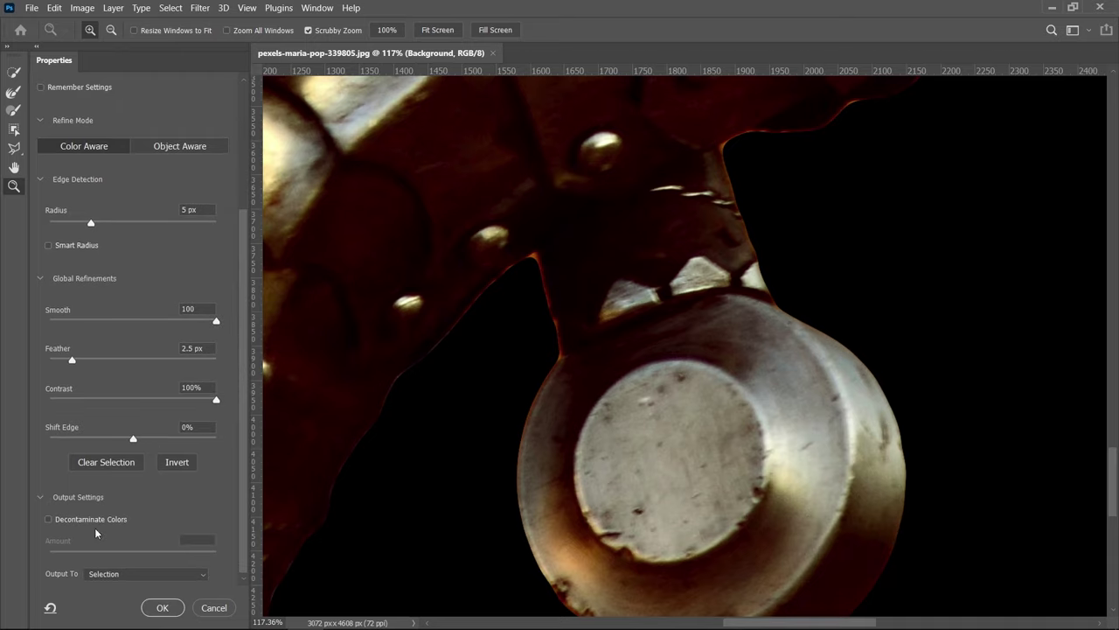
left_click(49, 519)
left_click(49, 519)
left_click(49, 519)
left_click_drag(50, 557, 279, 564)
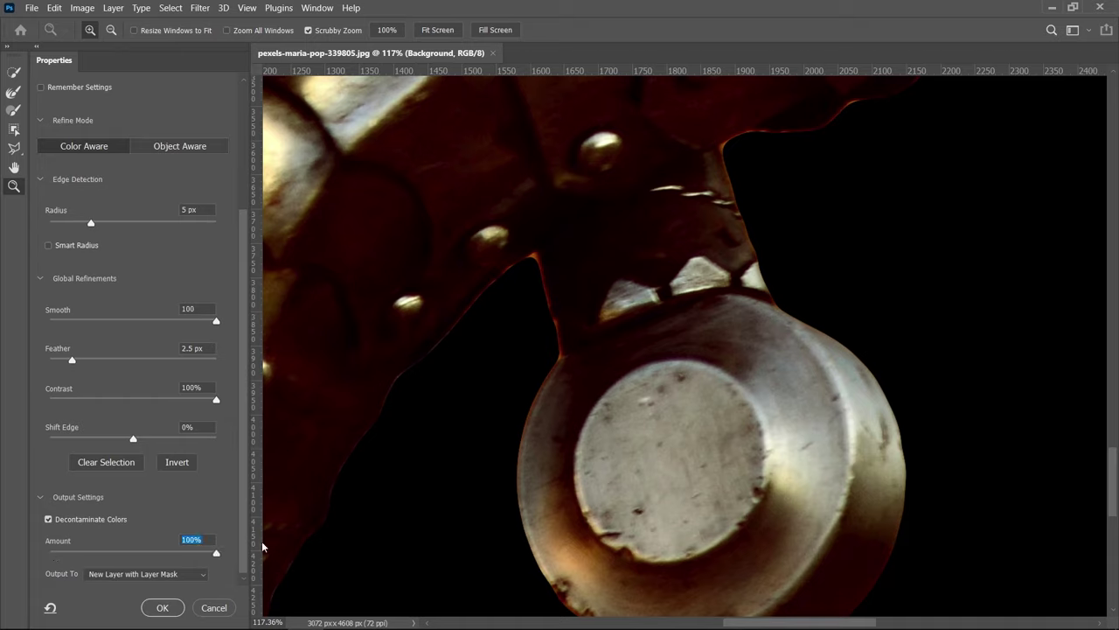
left_click(209, 542)
- Outline the sword blade with the Polygonal Lasso, adding its straight edges from the gauntlet to the image's top edge to the selection
key("ctrl+0")
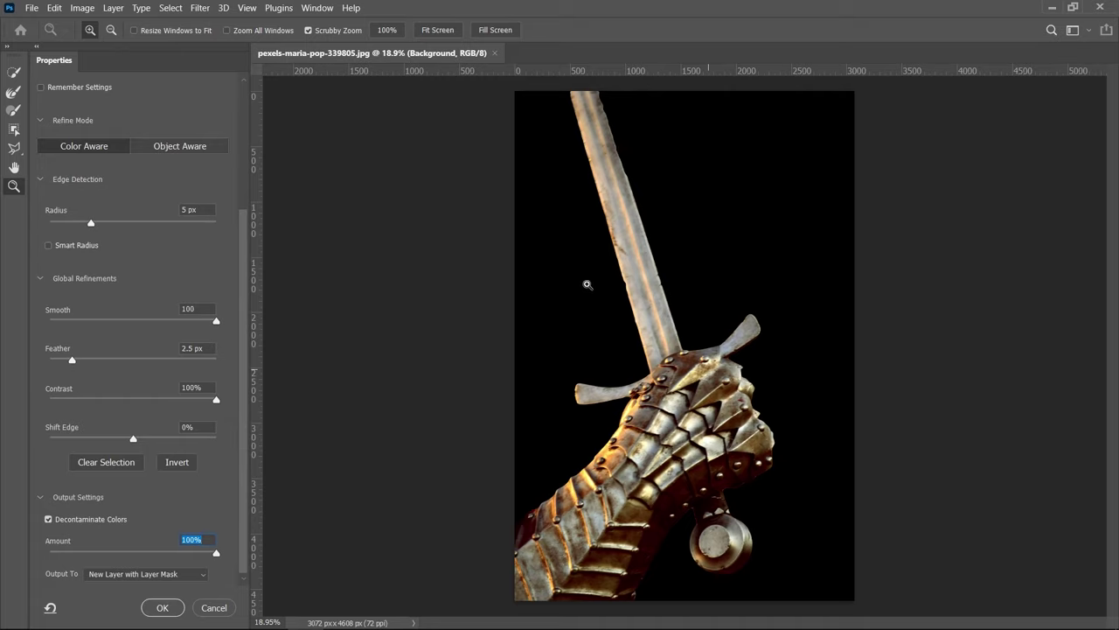
left_click(15, 150)
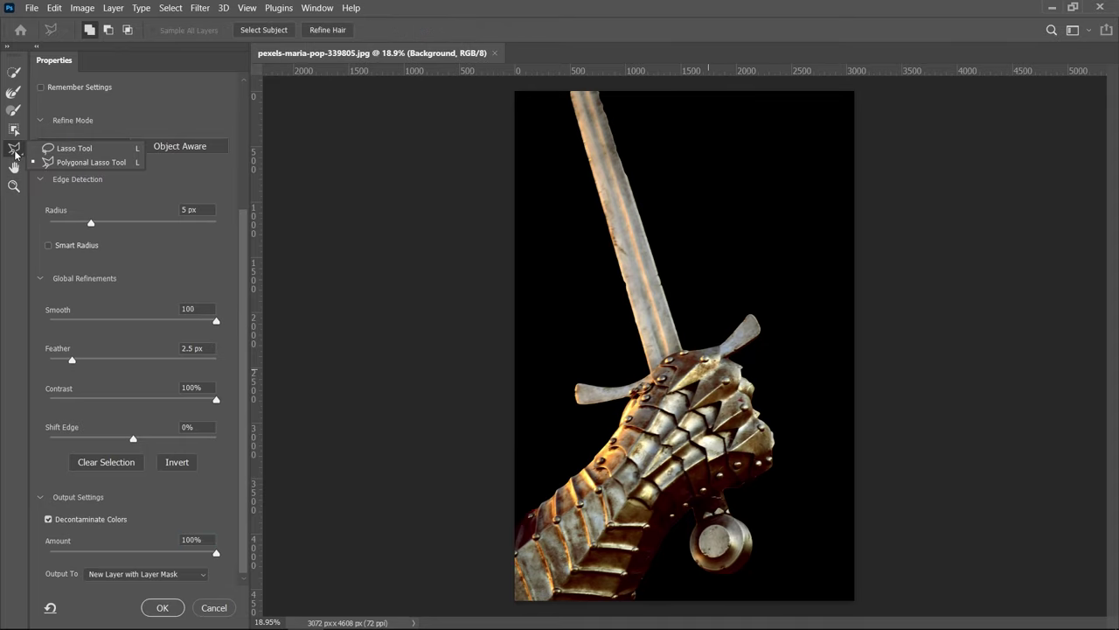
left_click(85, 162)
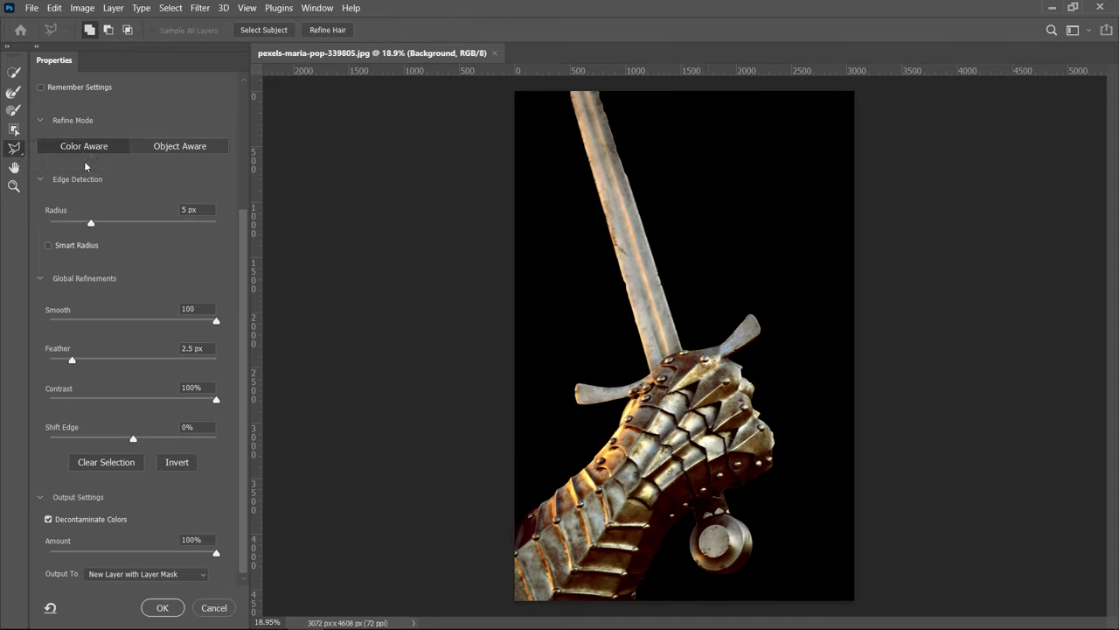
left_click(14, 187)
left_click_drag(651, 267, 623, 175)
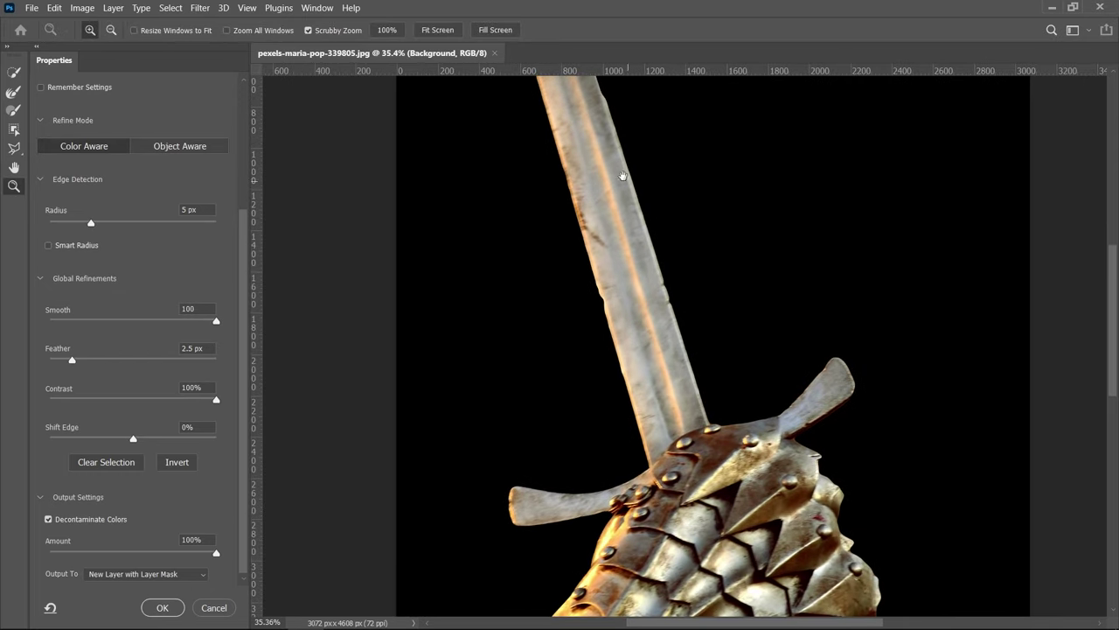
left_click(15, 149)
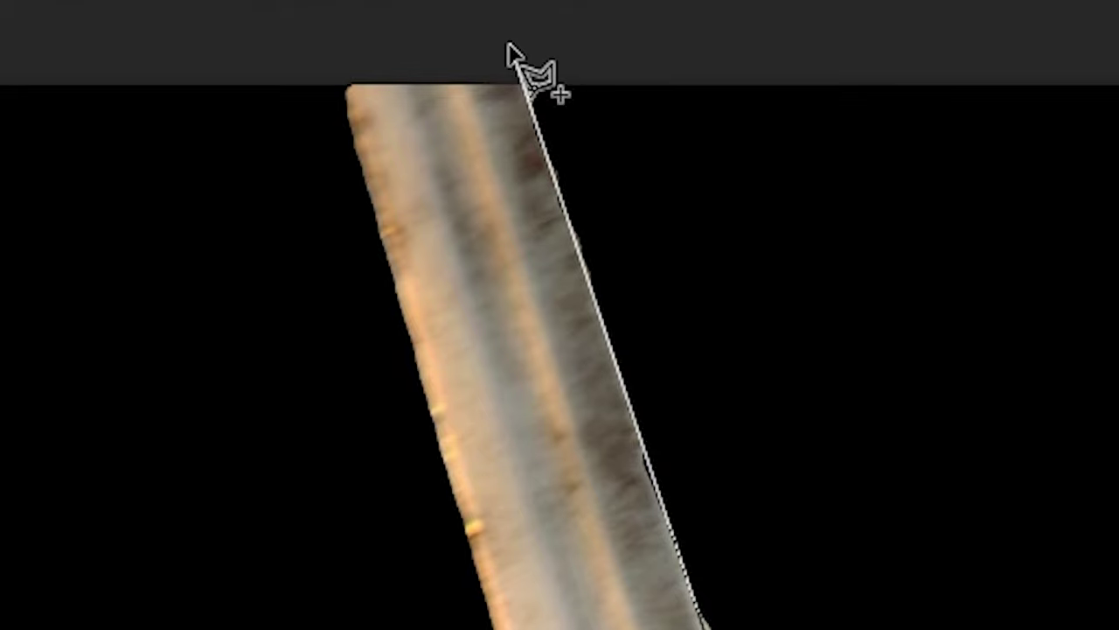
left_click(512, 45)
left_click(338, 78)
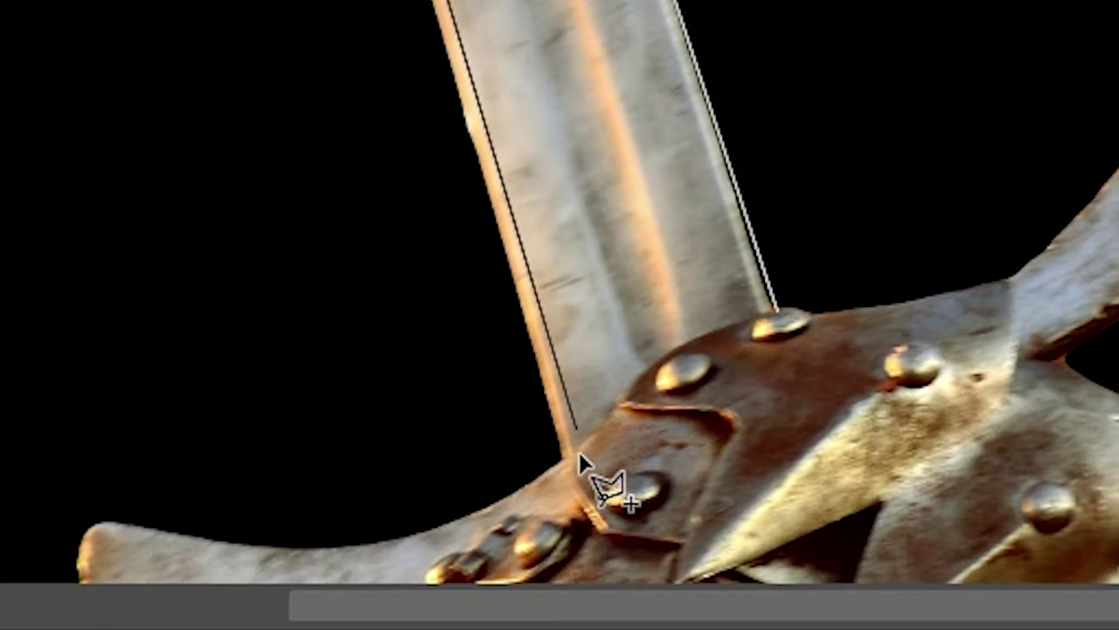
mouse_move(579, 453)
left_mouse_down()
mouse_move(562, 467)
mouse_move(574, 500)
left_mouse_up()
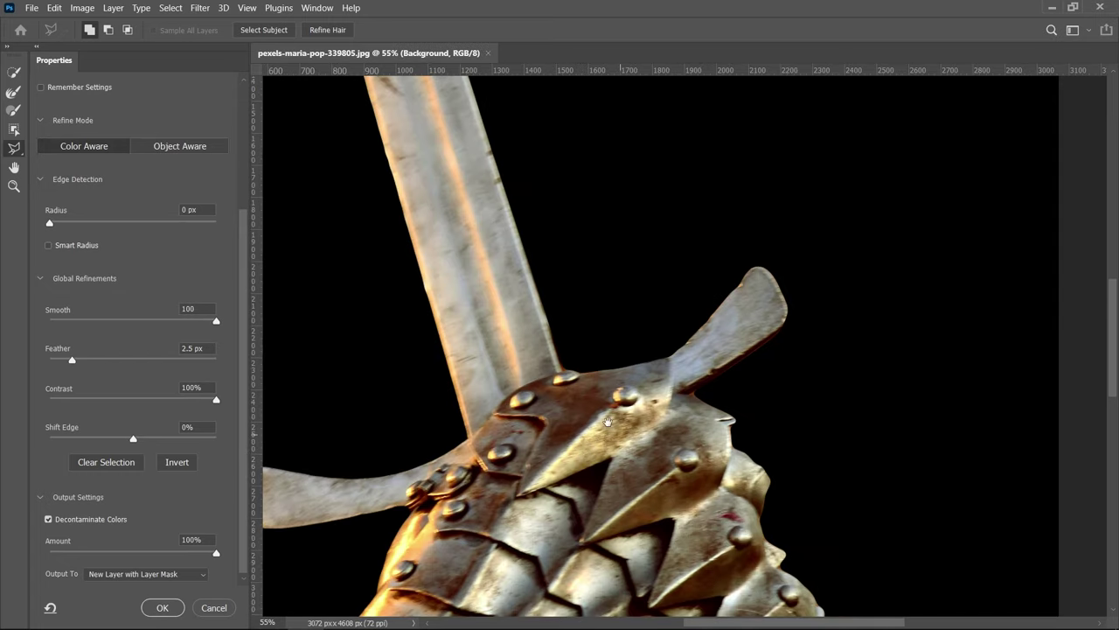
- Subtract the dark fringe along the underside of the crossguard's raised end from the selection with the Polygonal Lasso
left_click_drag(613, 426, 556, 397)
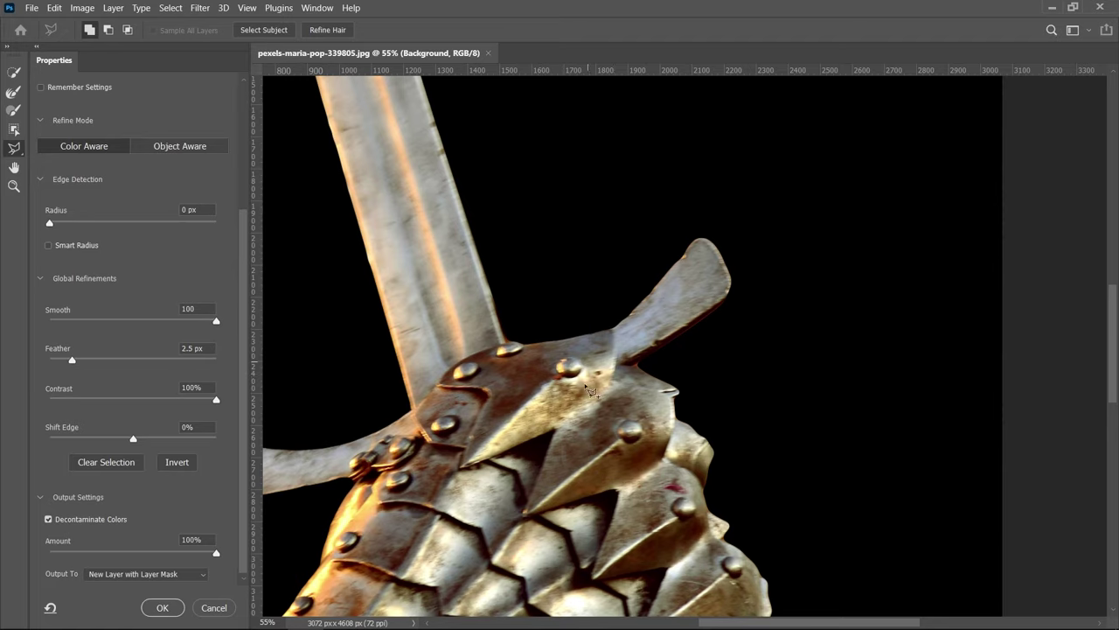
scroll(682, 354, "up", 6)
key("alt")
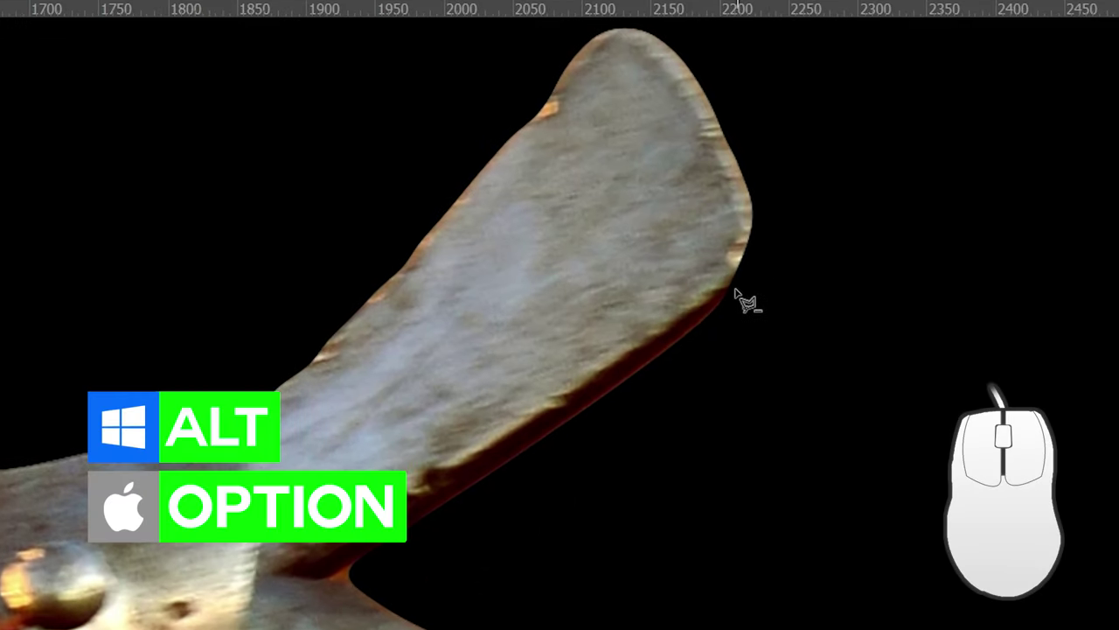
left_click(727, 288)
left_click(556, 421)
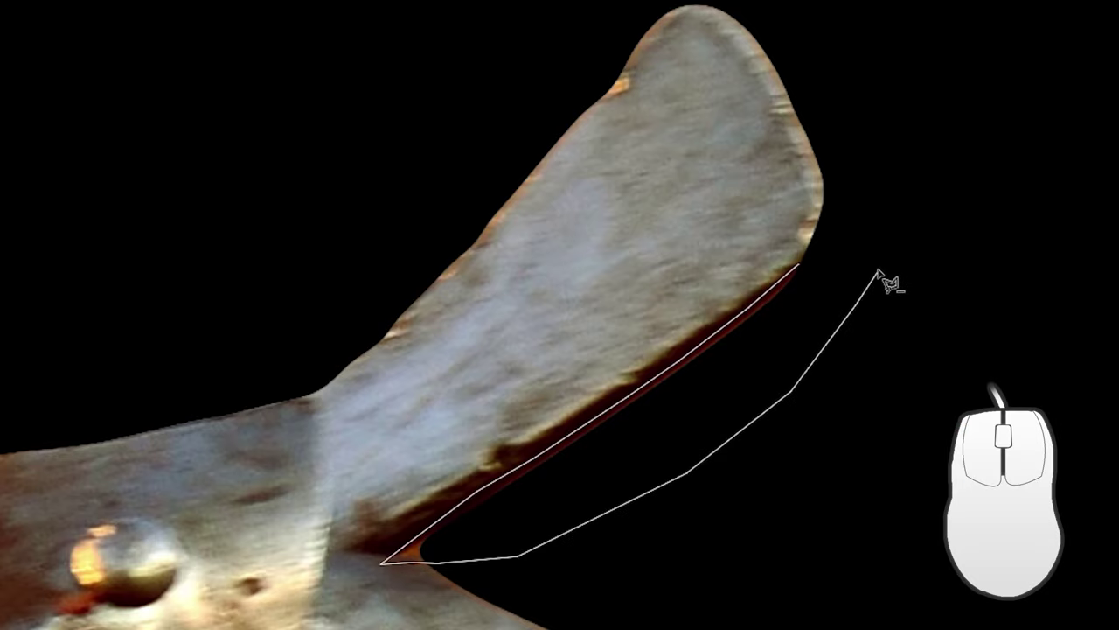
key("ctrl")
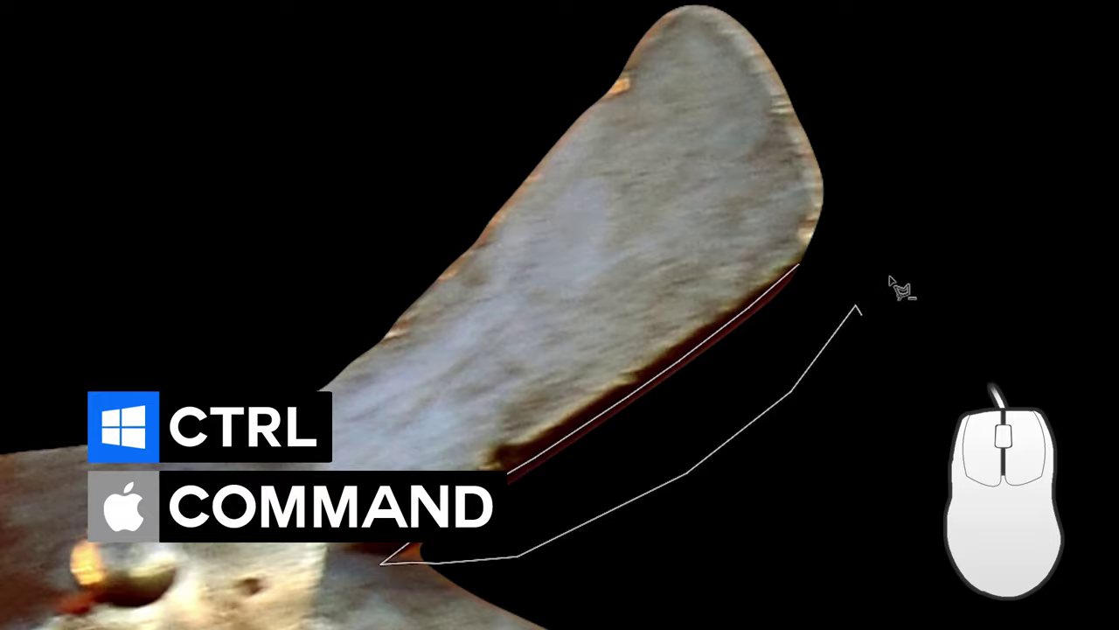
left_click(855, 304)
left_click(825, 279, "ctrl")
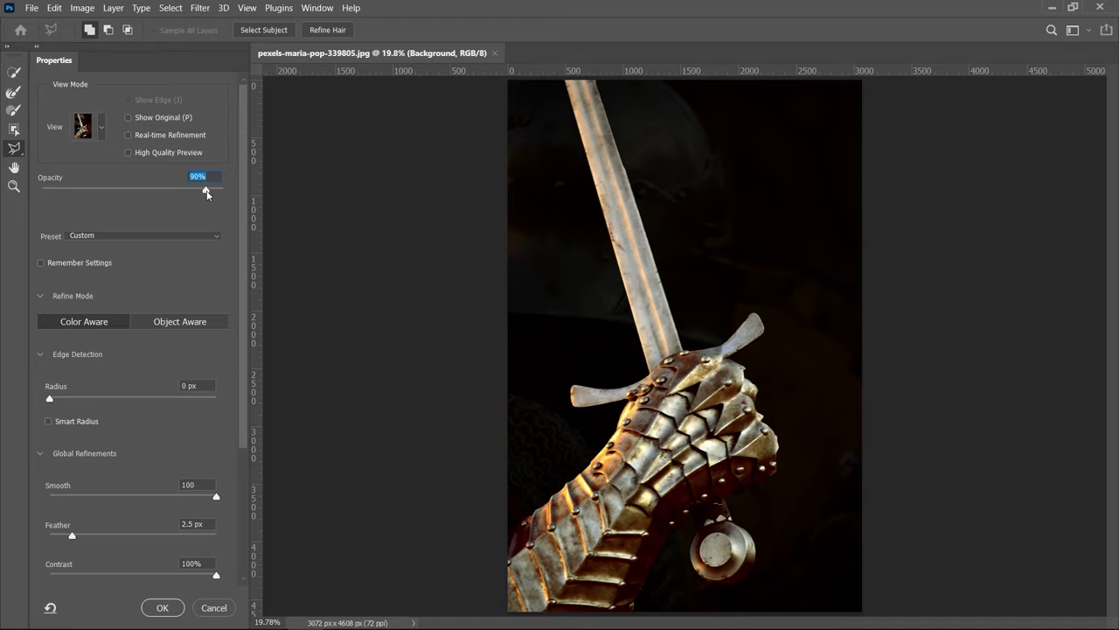
- Lower the On Black view's opacity to 61% to reveal the background around the whole cutout
left_click_drag(206, 191, 154, 192)
key("z")
left_click_drag(707, 234, 665, 241)
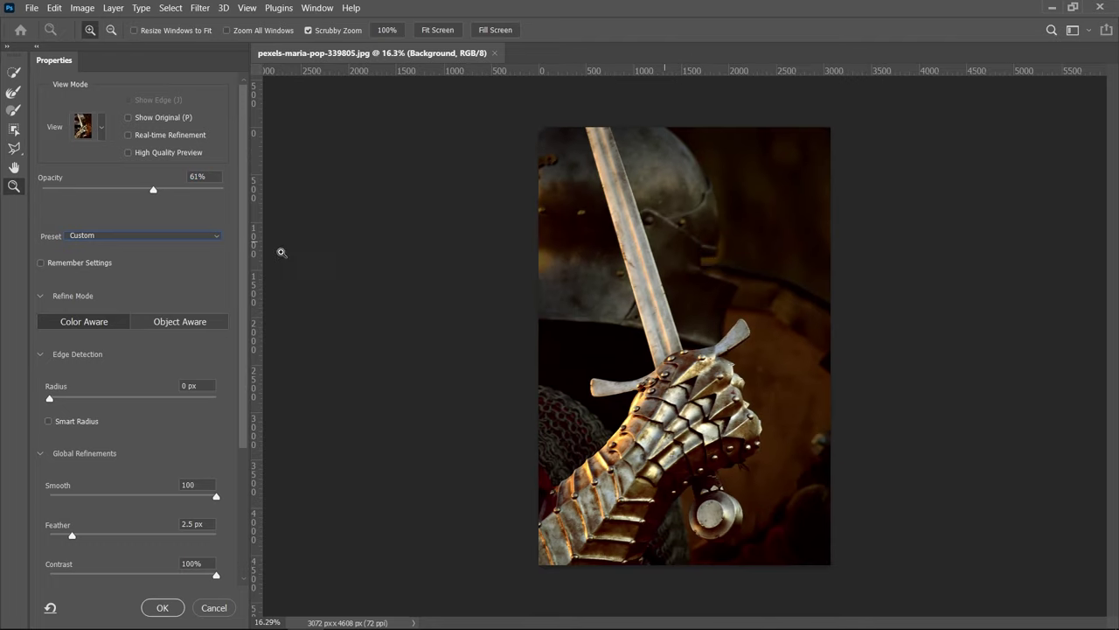
- Output the refined selection to a New Layer with Layer Mask and apply Select and Mask
left_click_drag(241, 191, 238, 444)
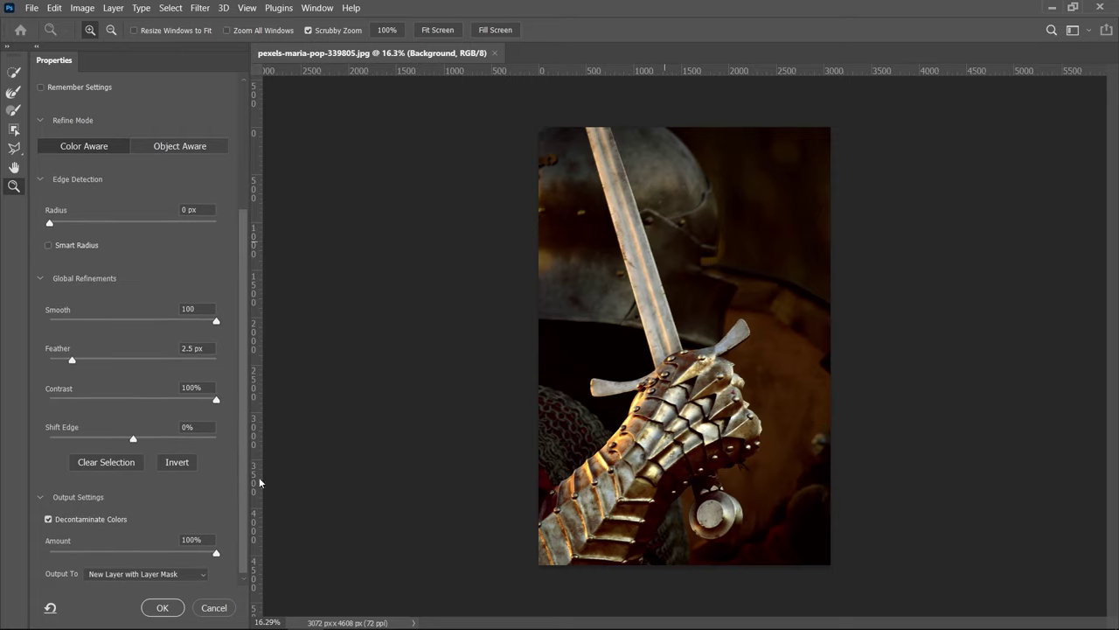
left_click(129, 573)
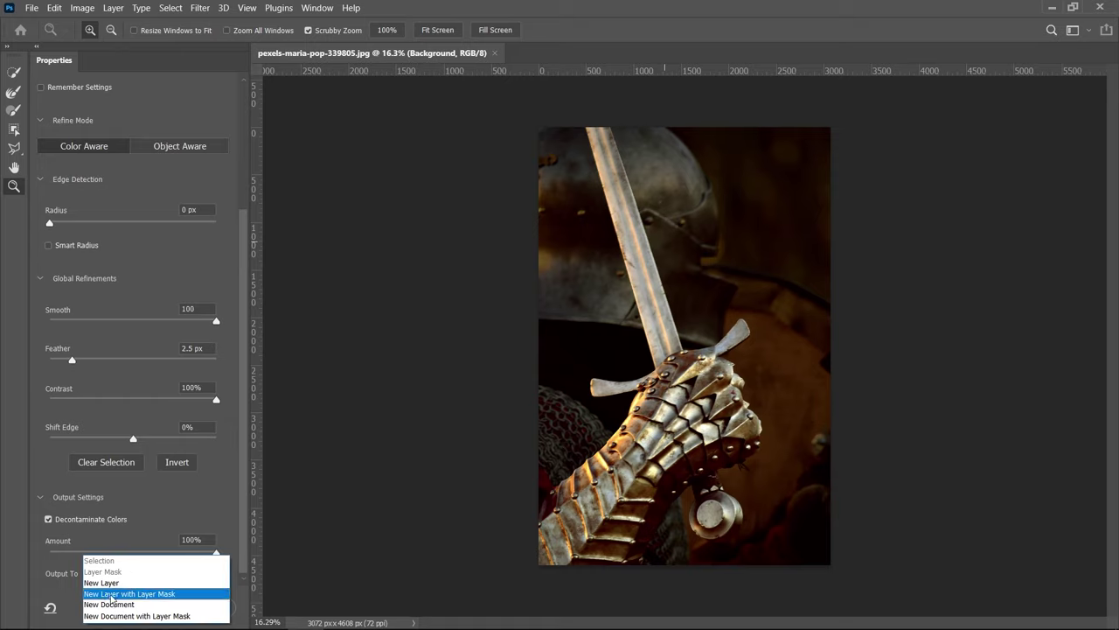
left_click(145, 594)
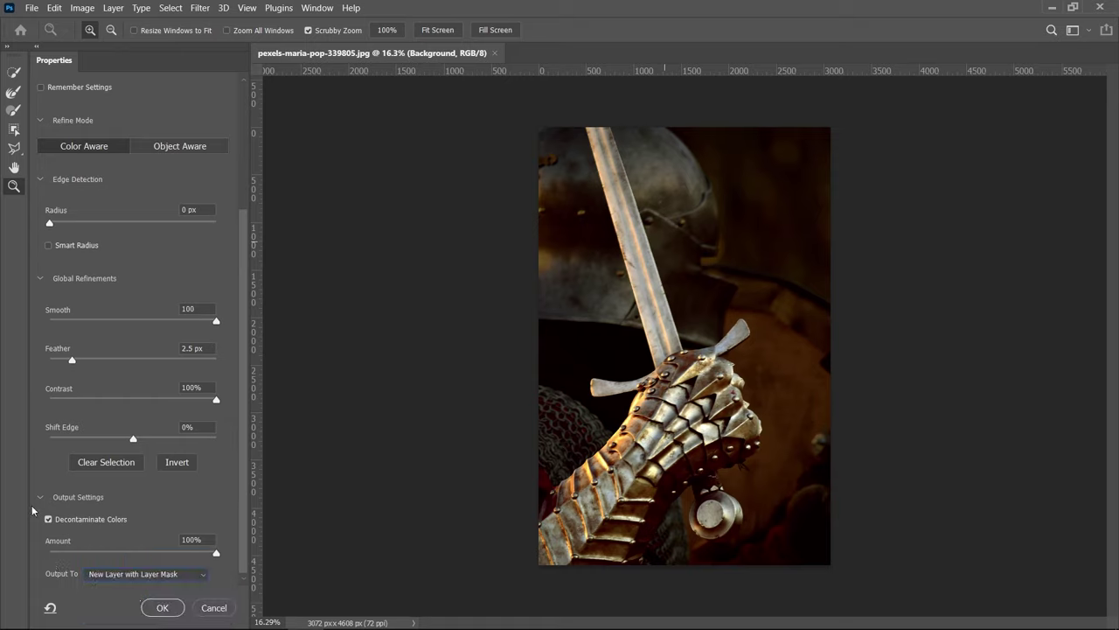
left_click(162, 608)
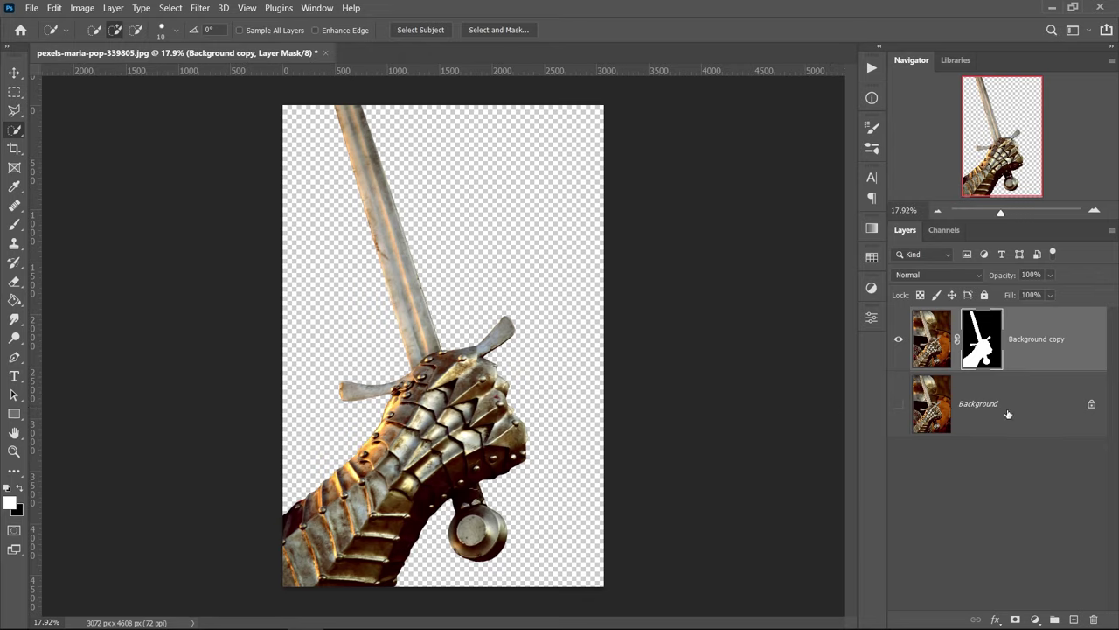
- Add a Solid Color fill layer directly above the Background layer
left_click(1035, 619)
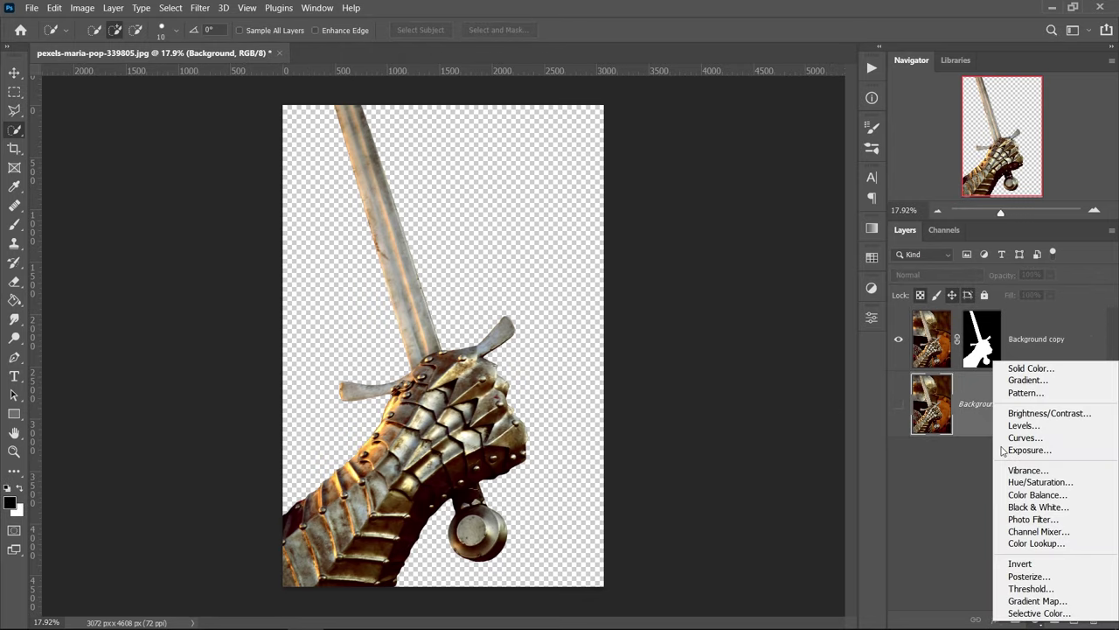
left_click(1024, 369)
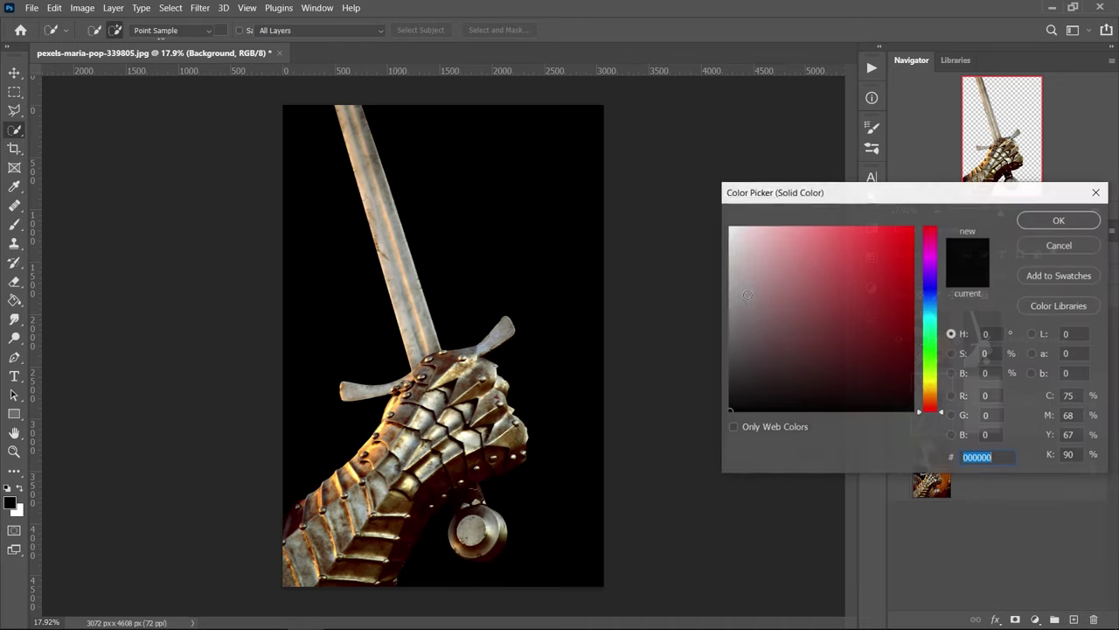